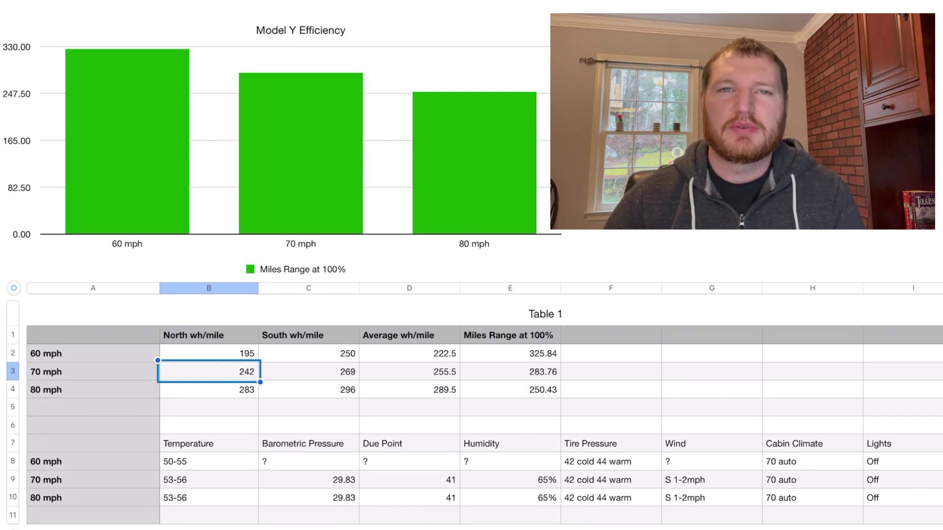
Step: Compare the North wh/mile readings for the 60, 70 and 80 mph runs
left_click(209, 389)
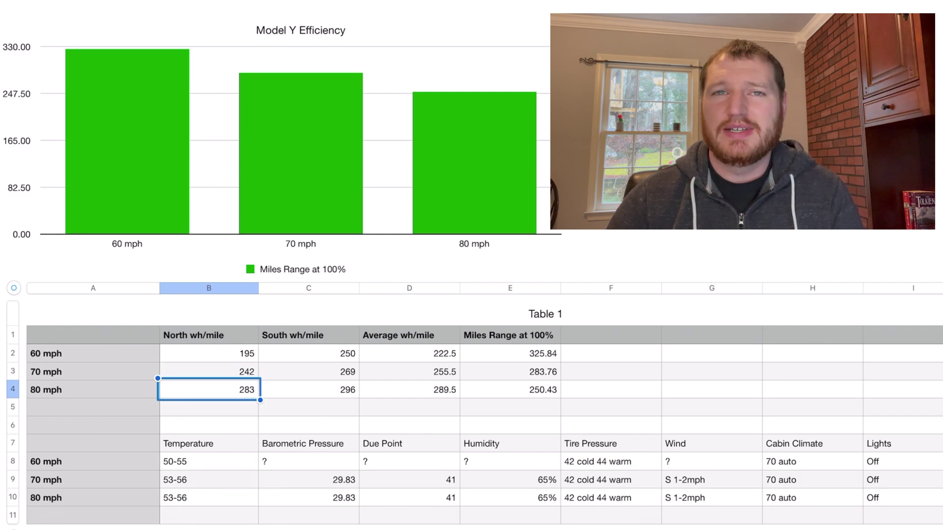
left_click(208, 407)
left_click(209, 389)
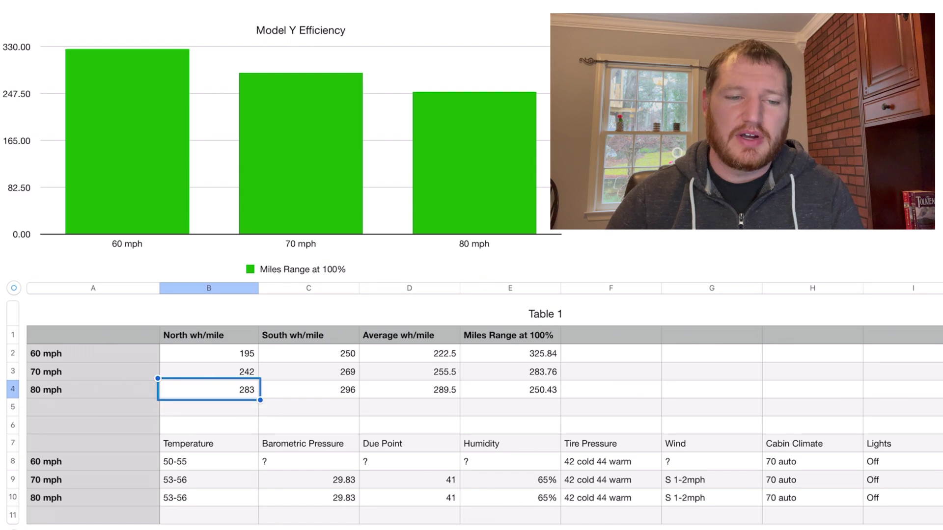
left_click(93, 389)
left_click(208, 390)
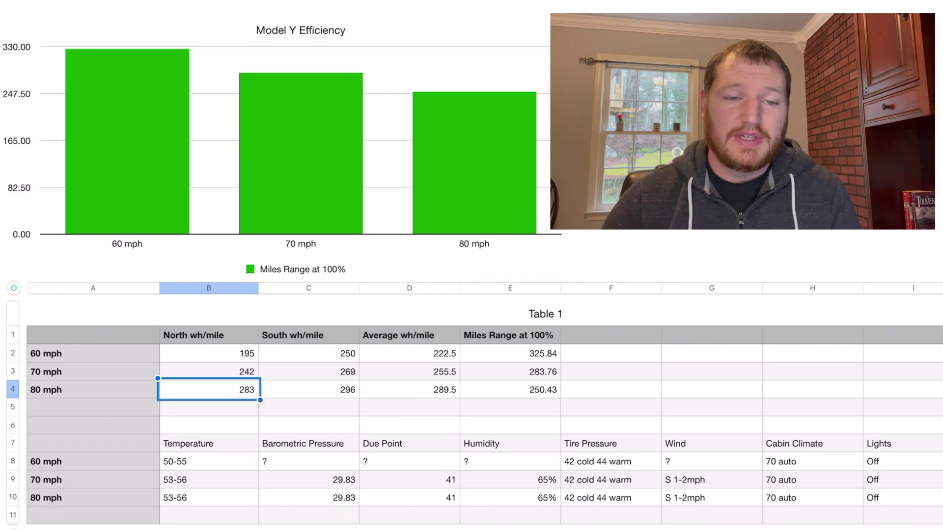
left_click(208, 371)
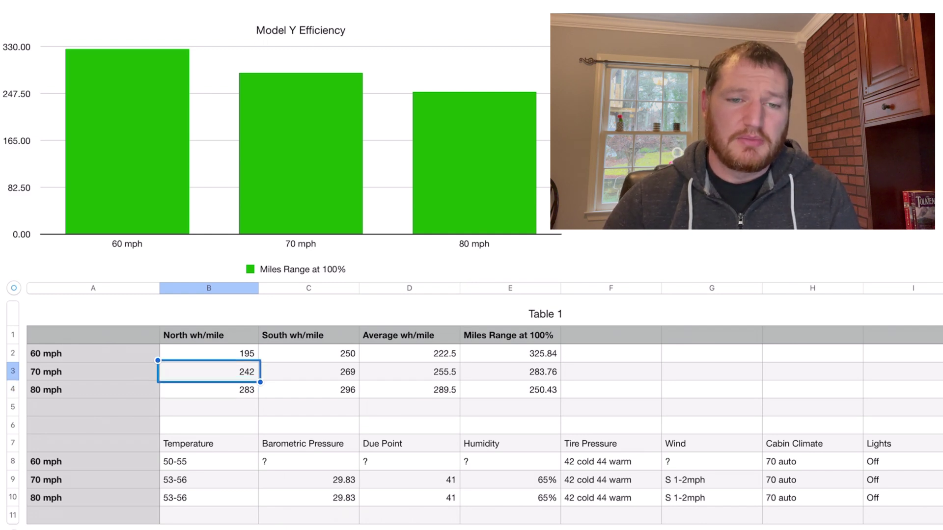
left_click(209, 353)
left_click(209, 371)
left_click(208, 390)
left_click(208, 372)
left_click(209, 353)
left_click(208, 371)
Step: Review the Miles Range at 100% values for the 60, 70 and 80 mph rows
left_click(509, 371)
left_click(509, 354)
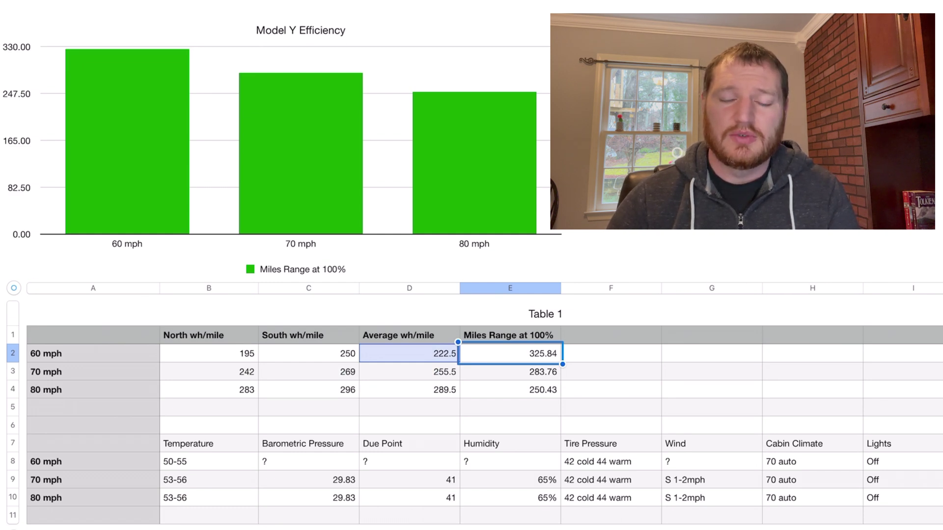
left_click(510, 371)
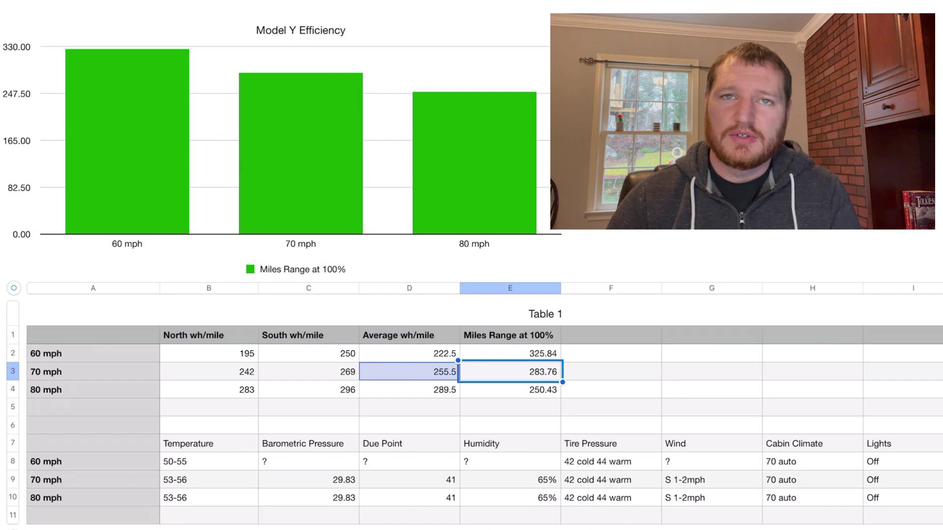
left_click(509, 390)
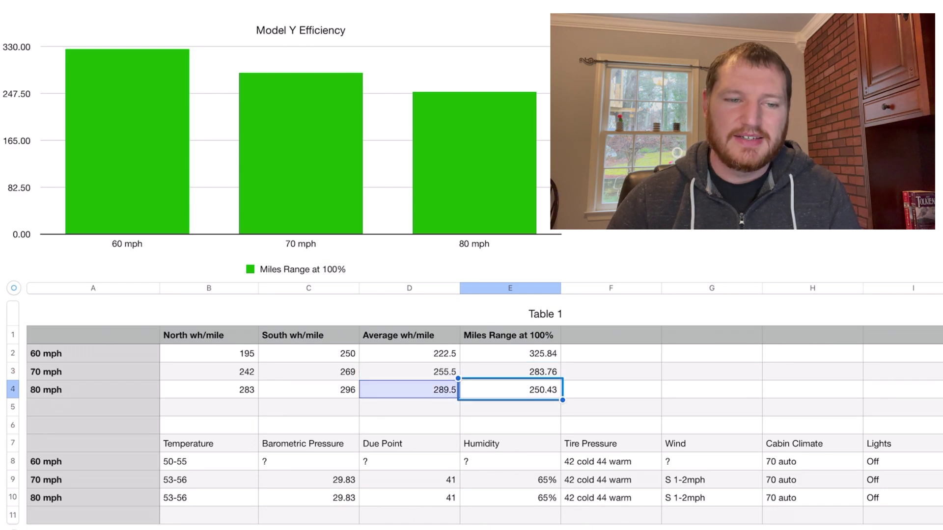
Step: Examine the 80 mph row across its north, south, average and range cells
key("Left")
key("Left")
key("Left")
key("Right")
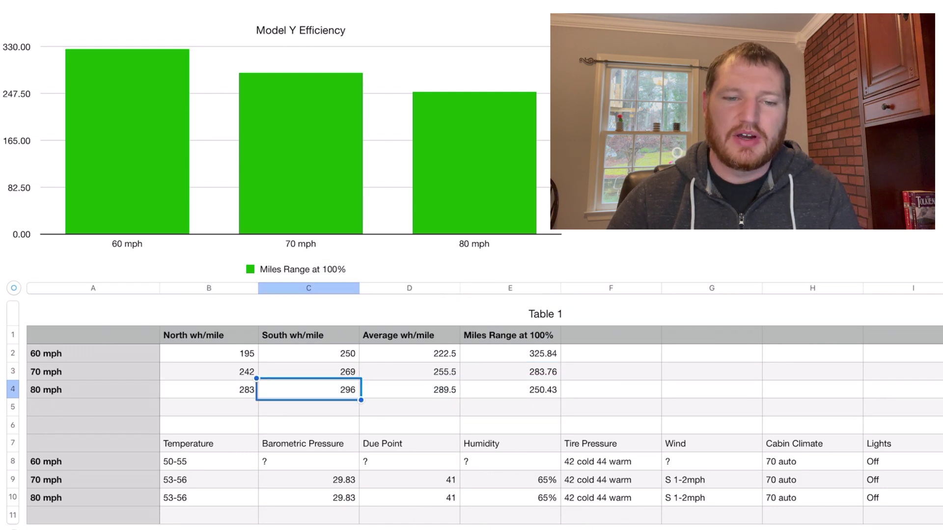
key("Right")
key("Right")
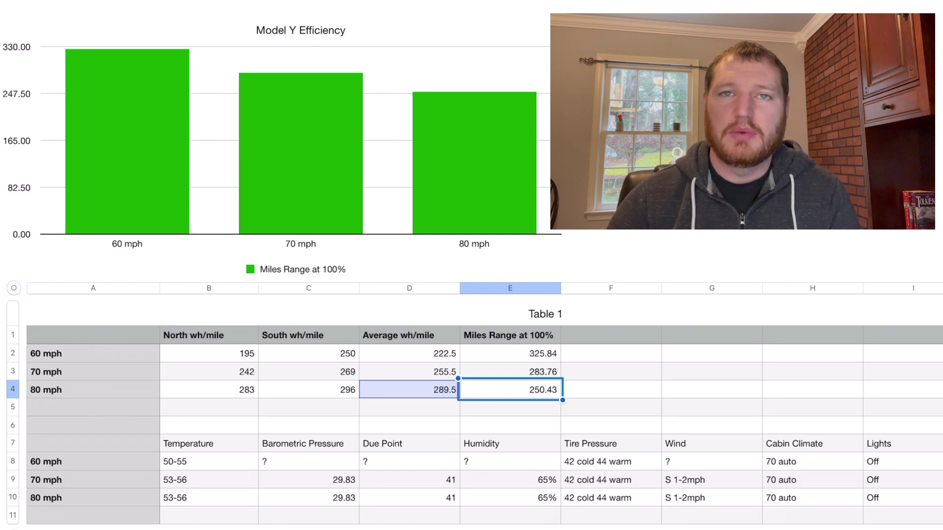
key("Left")
key("Left")
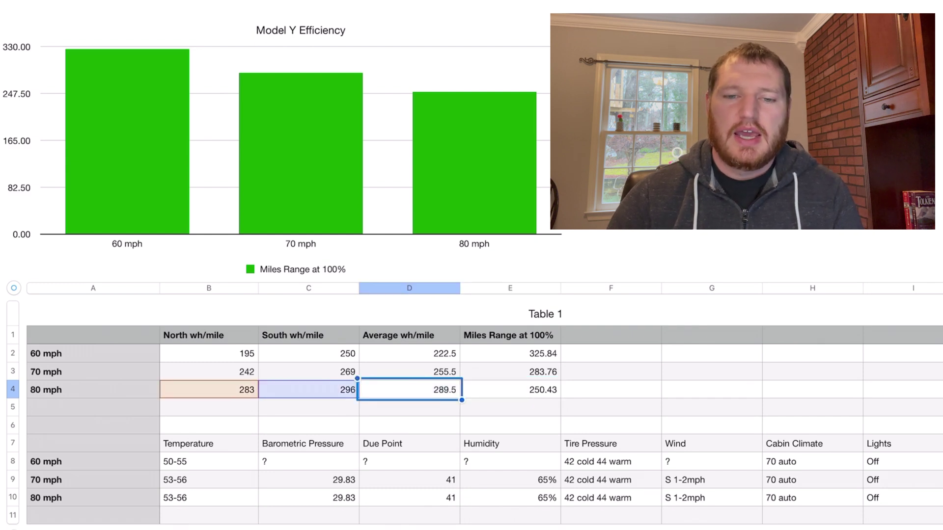
key("Left")
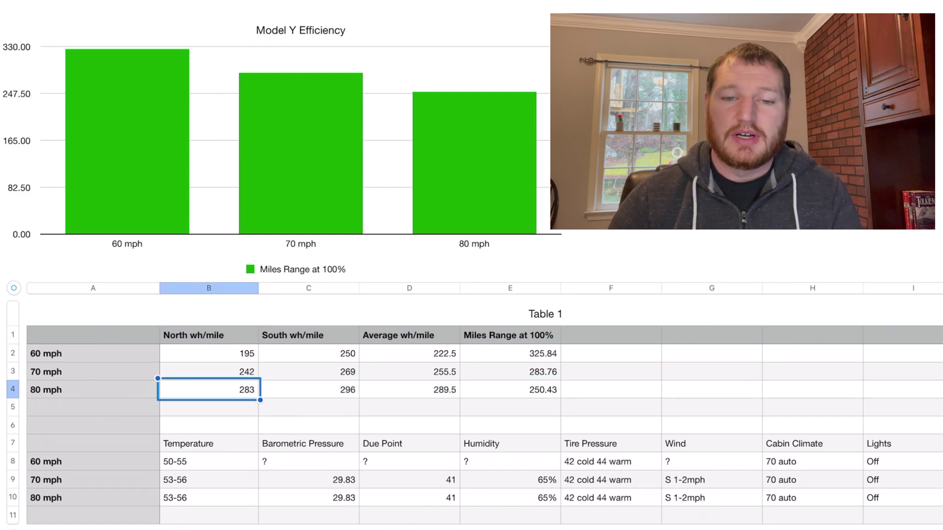
Step: Check the Temperature entries recorded for the 60, 70 and 80 mph runs in the conditions section
key("Right")
key("Left")
key("Down")
key("Down")
key("Down")
key("Down")
key("Down")
key("Down")
key("Up")
key("Up")
key("Down")
key("Down")
key("Up")
key("Up")
key("Up")
key("Up")
key("Up")
key("Up")
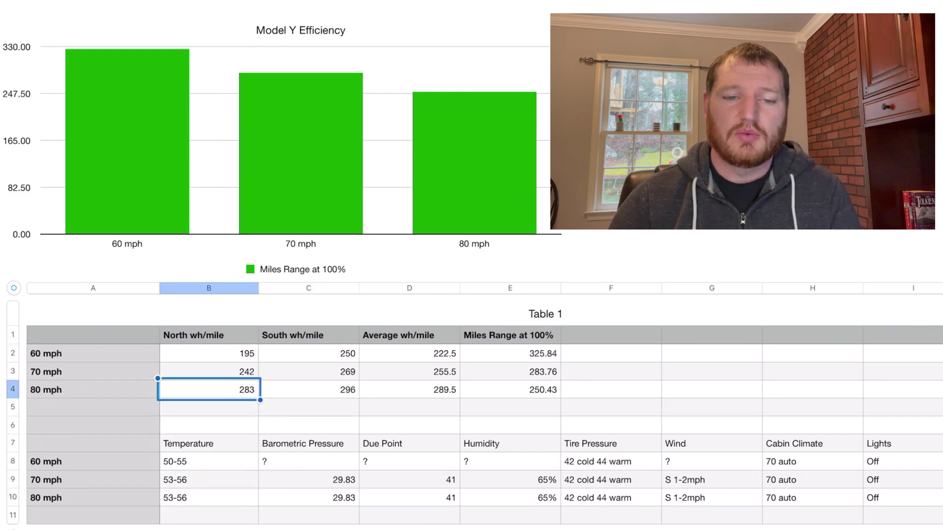
Step: Review the South wh/mile readings for the 60, 70 and 80 mph runs
key("Right")
key("Up")
key("Up")
key("Up")
key("Down")
key("Down")
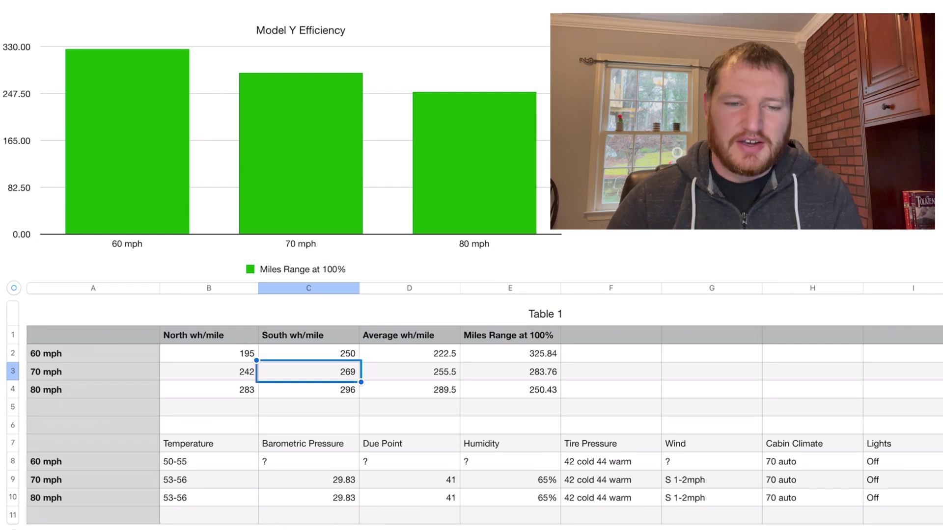
left_click(308, 390)
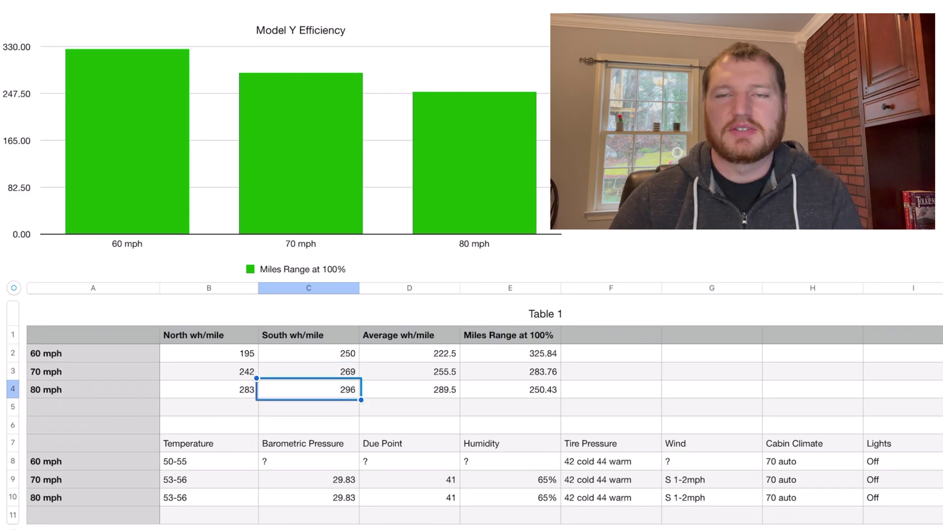
Step: Compare the north and south wh/mile readings of the 80 mph and 70 mph runs
left_click(208, 389)
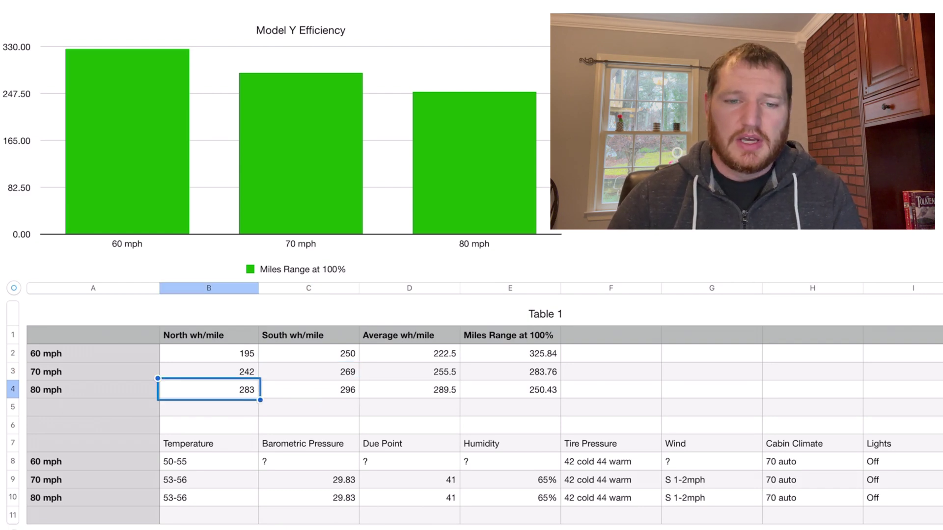
left_click(308, 389)
left_click(209, 389)
left_click(209, 371)
left_click(209, 389)
left_click(308, 389)
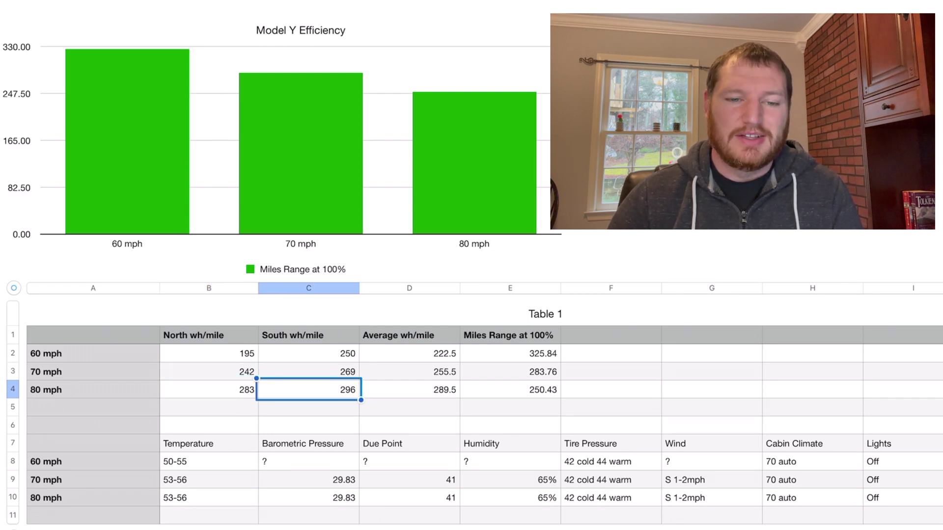
left_click(308, 371)
left_click(209, 371)
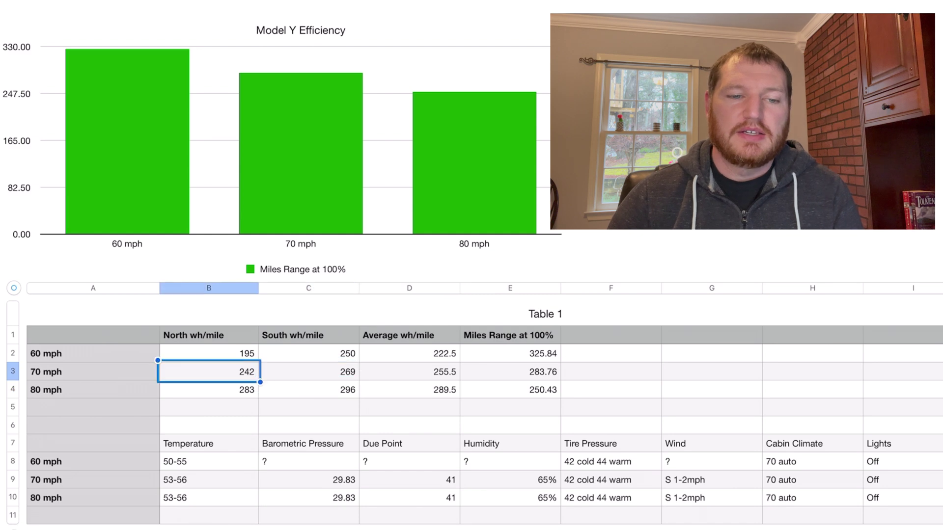
Step: Compare the 60 mph run's north and south wh/mile readings, checking the north value against the 70 mph one
left_click(208, 353)
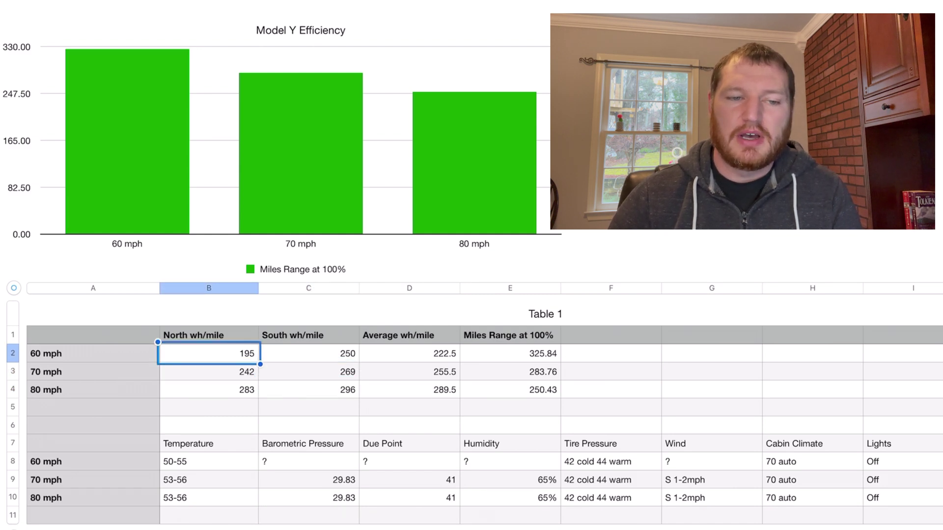
left_click(208, 371)
left_click(208, 353)
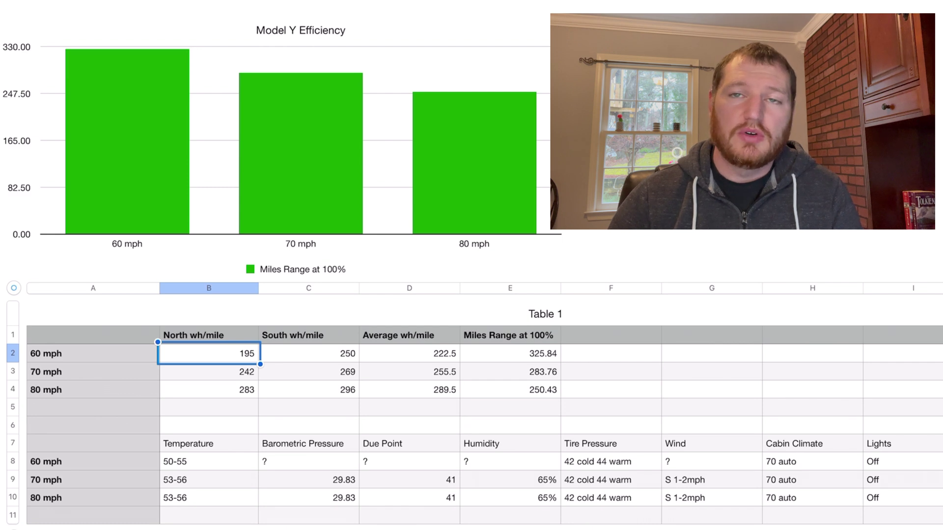
left_click(308, 353)
left_click(209, 353)
left_click(309, 353)
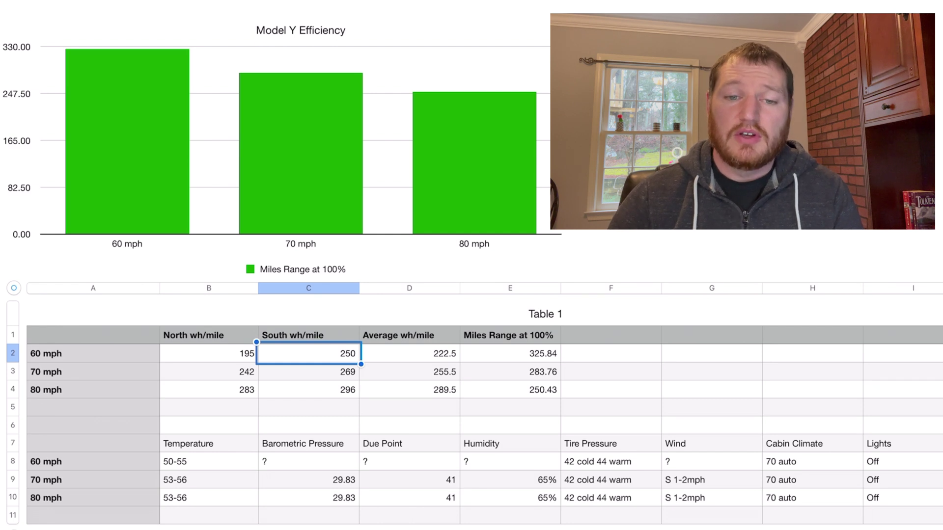
left_click(209, 353)
left_click(308, 353)
left_click(209, 353)
left_click(308, 353)
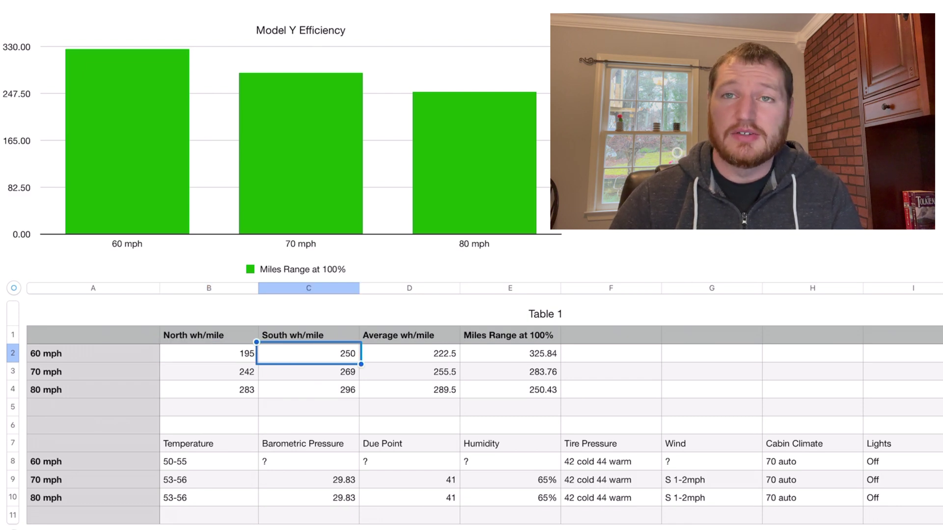
left_click(209, 353)
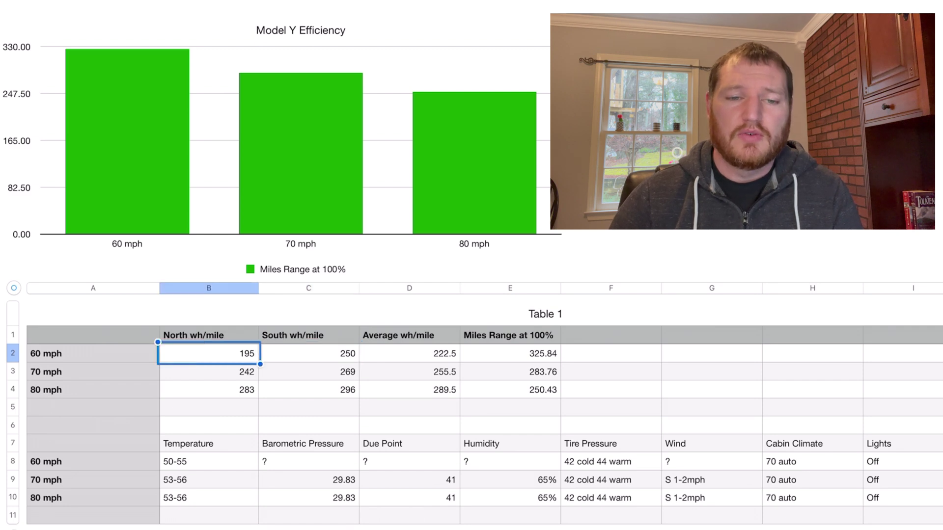
left_click(209, 371)
left_click(209, 353)
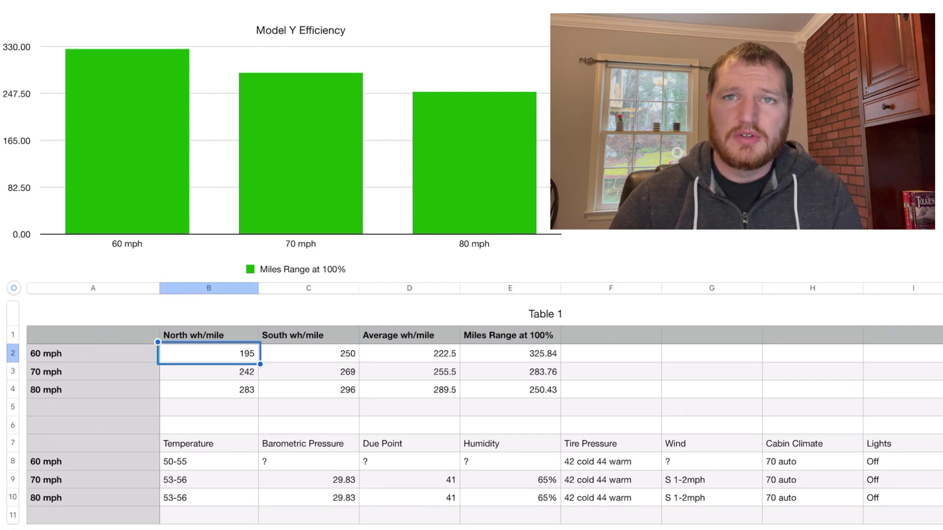
left_click(308, 353)
left_click(209, 353)
left_click(309, 353)
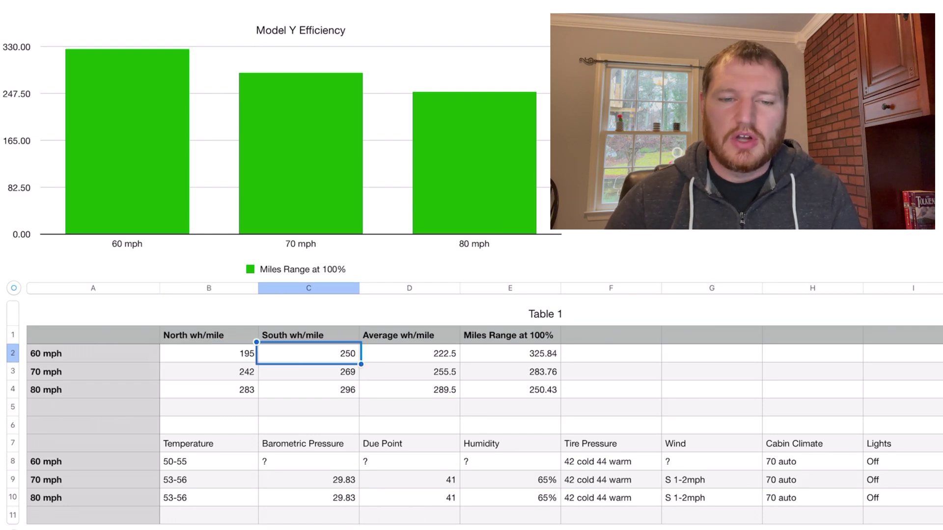
left_click(208, 353)
left_click(309, 353)
Step: Compare the north and south wh/mile readings of the 70 mph run
left_click(308, 371)
left_click(209, 371)
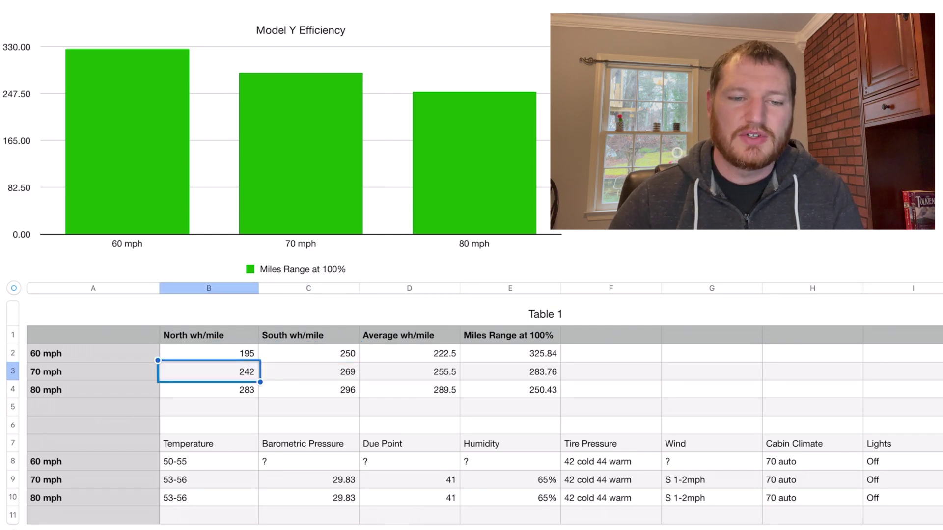
left_click(309, 371)
left_click(209, 371)
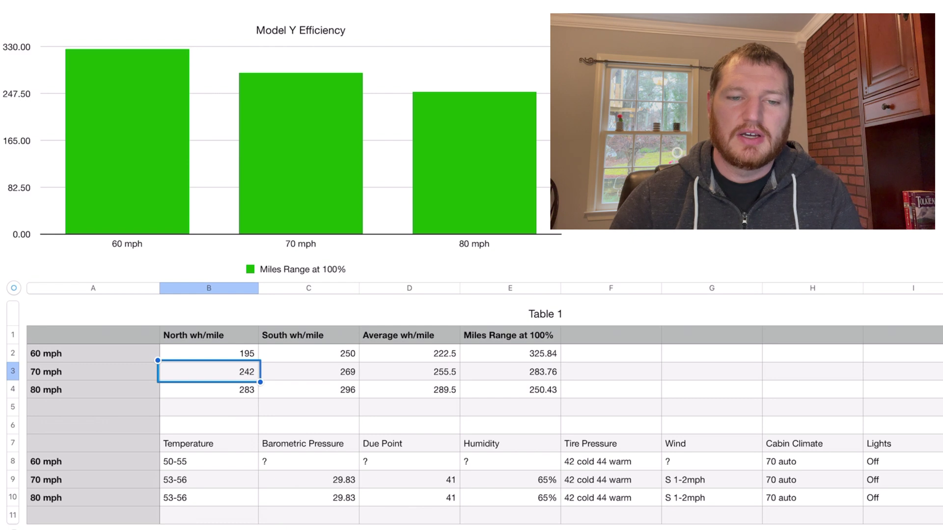
left_click(309, 371)
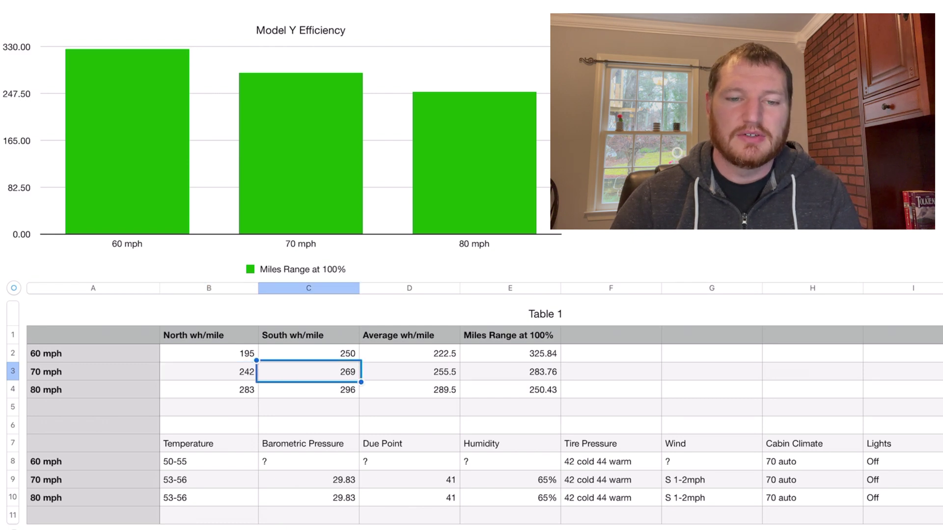
left_click(208, 371)
left_click(308, 371)
left_click(209, 371)
left_click(309, 371)
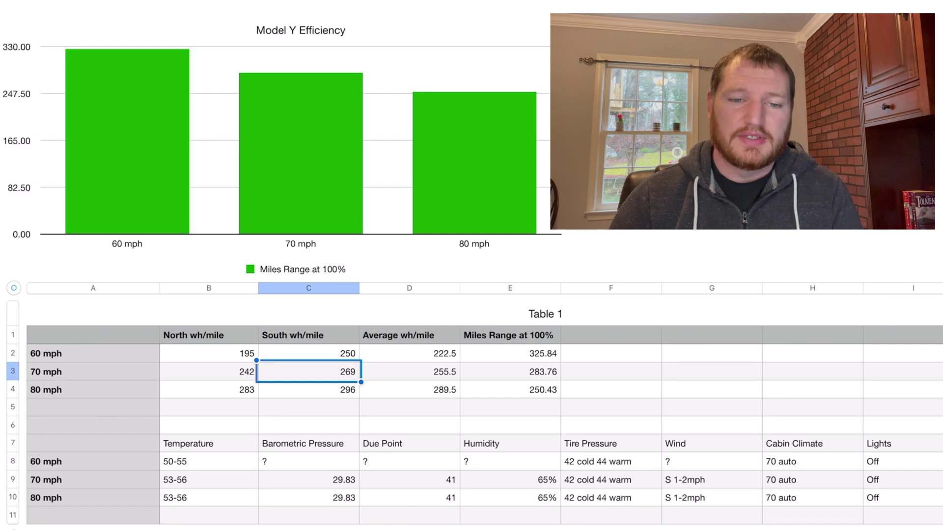
left_click(209, 372)
left_click(308, 371)
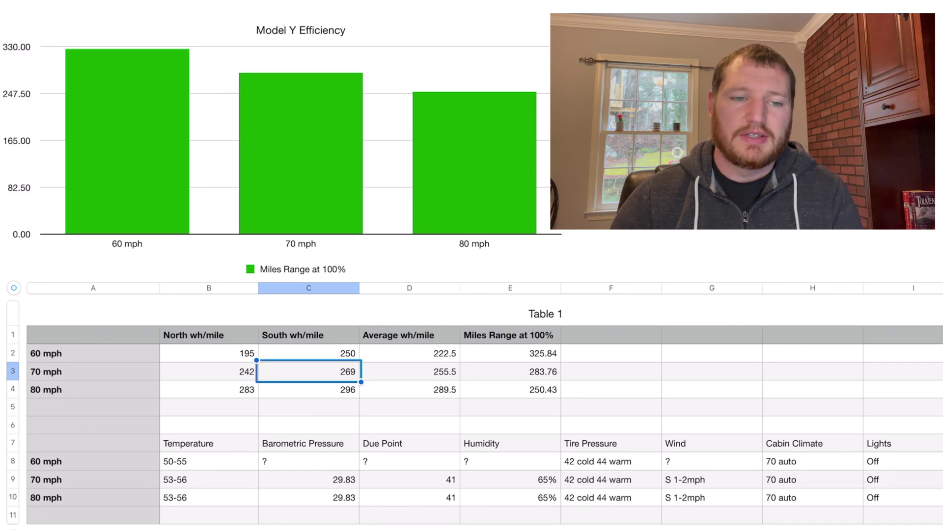
Step: Compare the north and south wh/mile readings of the 80 mph run
left_click(309, 389)
left_click(208, 389)
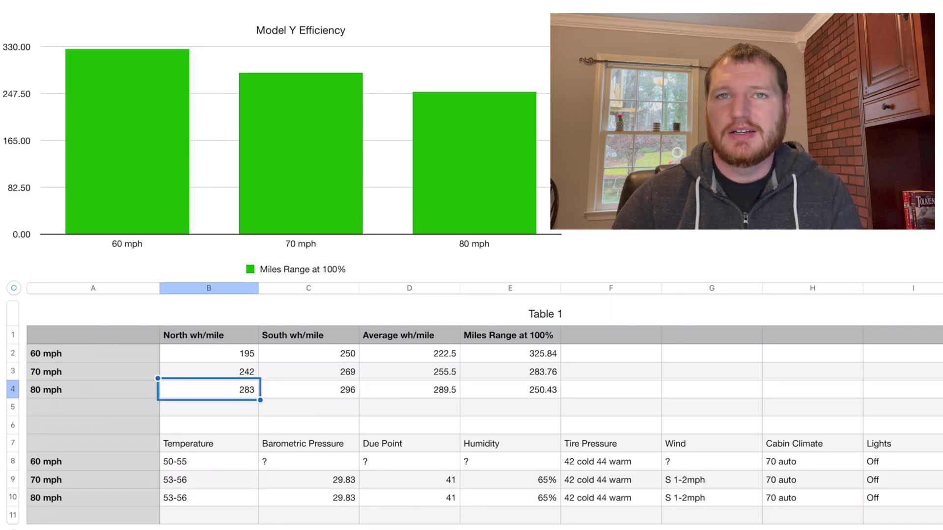
left_click(308, 389)
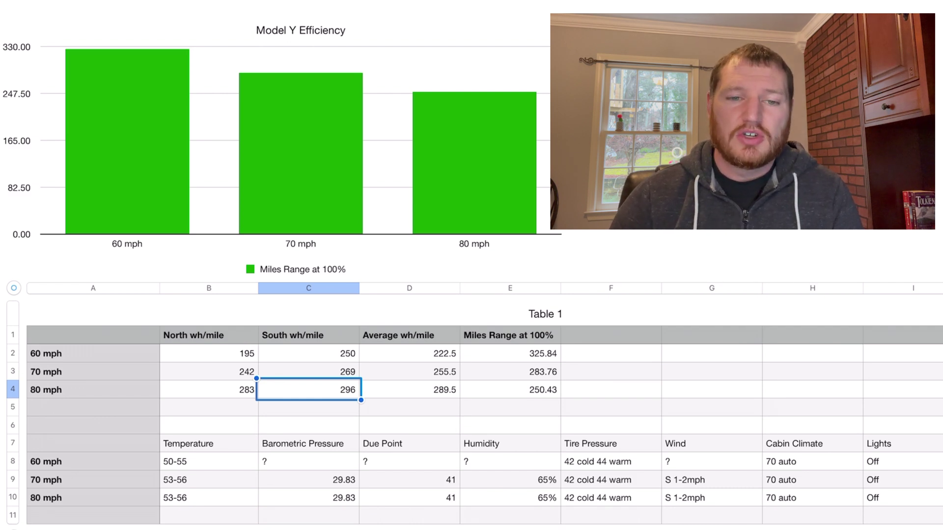
left_click(209, 389)
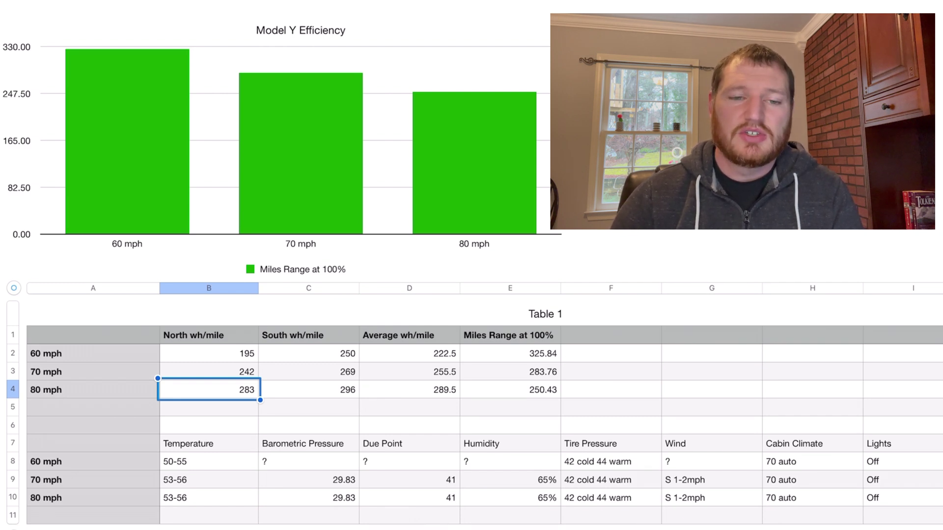
left_click(209, 406)
left_click(208, 389)
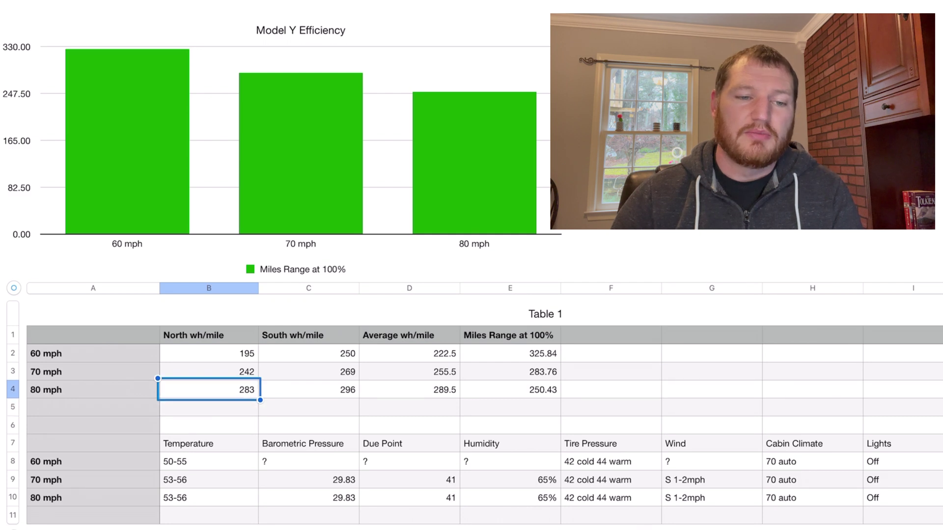
key("Right")
key("Left")
key("Right")
key("Left")
key("Right")
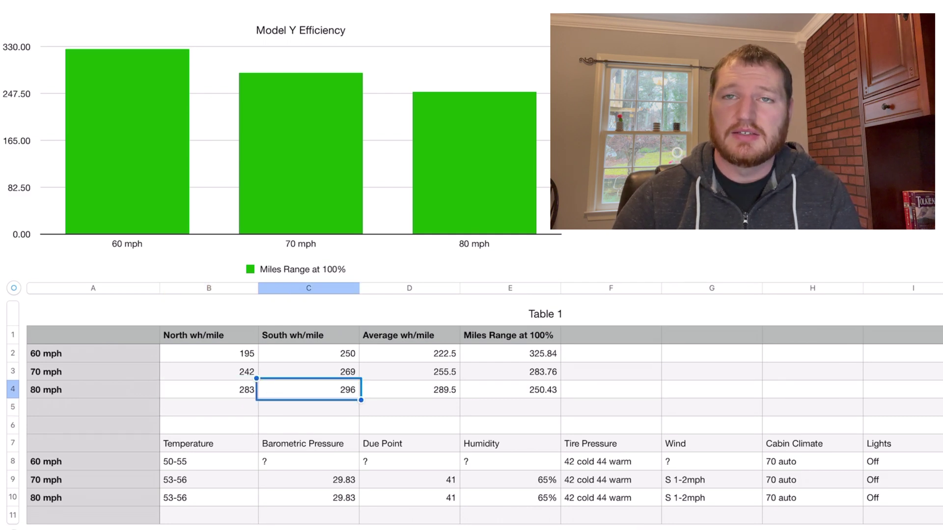
key("Left")
key("Right")
key("Left")
key("Left")
key("Right")
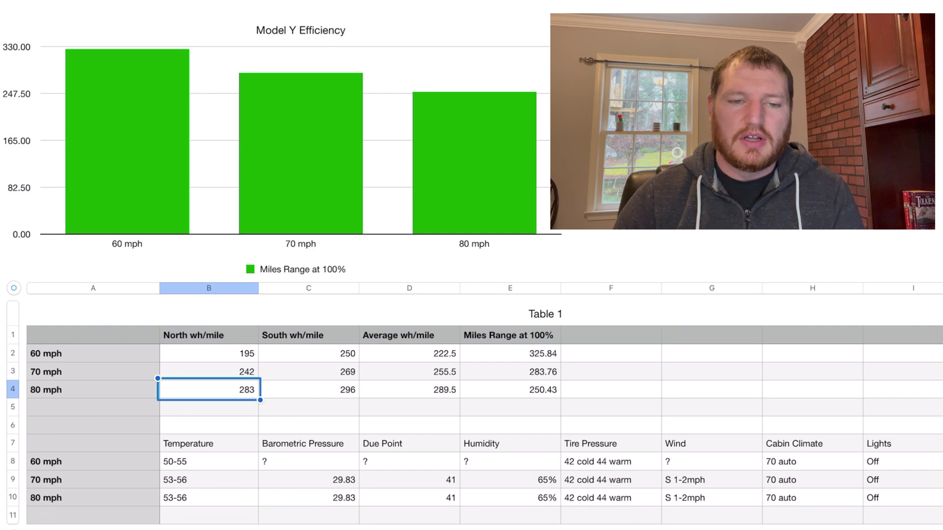
Step: Check the 80 mph run's south wh/mile reading against its north reading
key("Right")
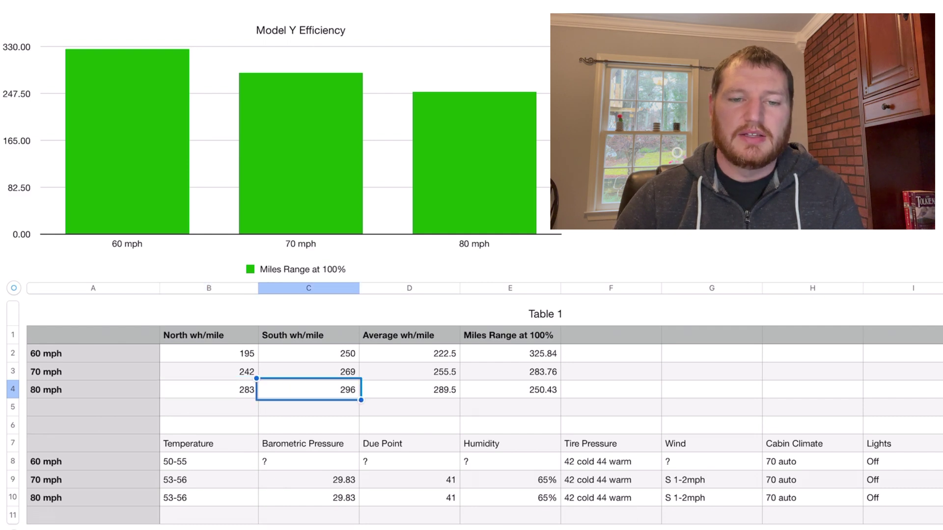
key("Left")
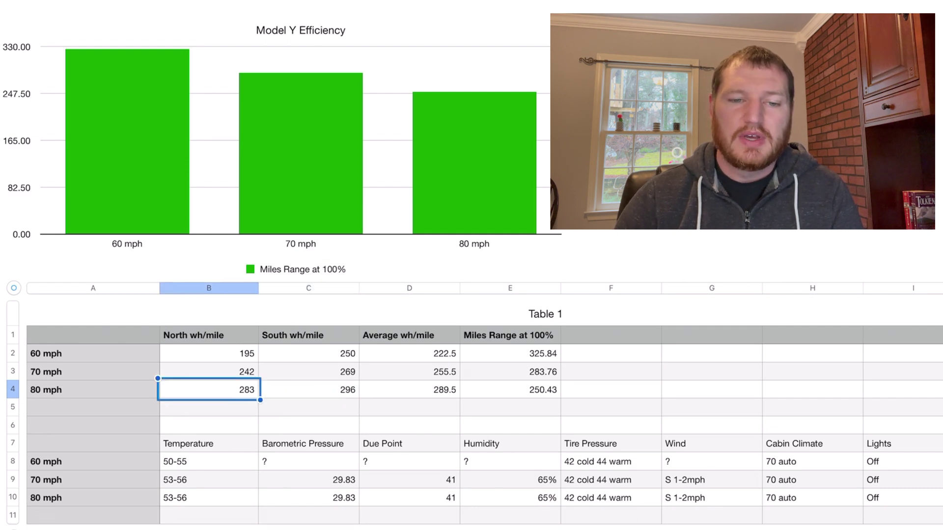
key("Right")
key("Left")
key("Right")
key("Left")
key("Right")
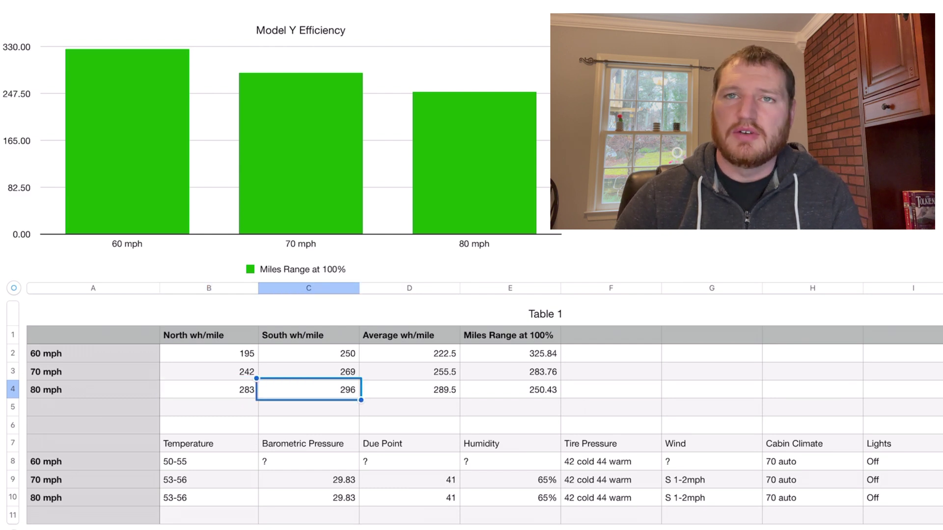
key("Left")
key("Right")
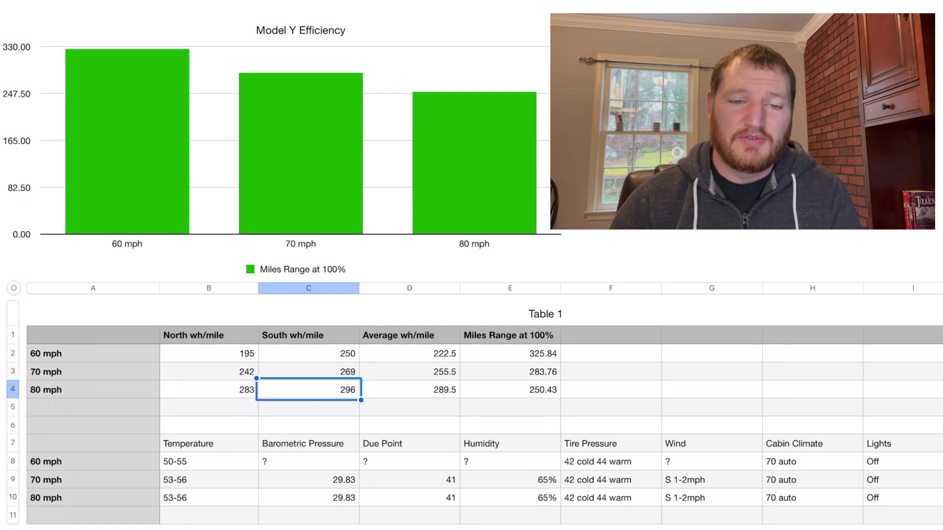
key("Down")
key("Left")
key("Up")
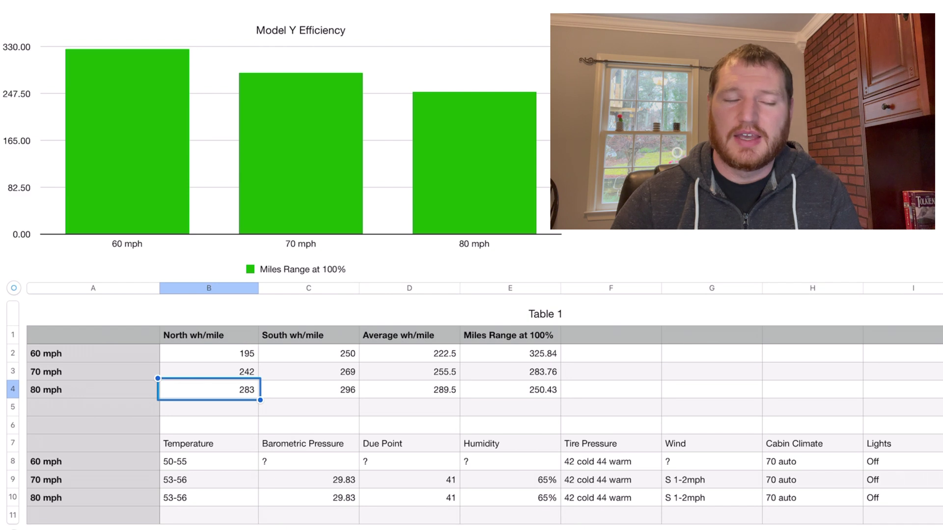
key("Down")
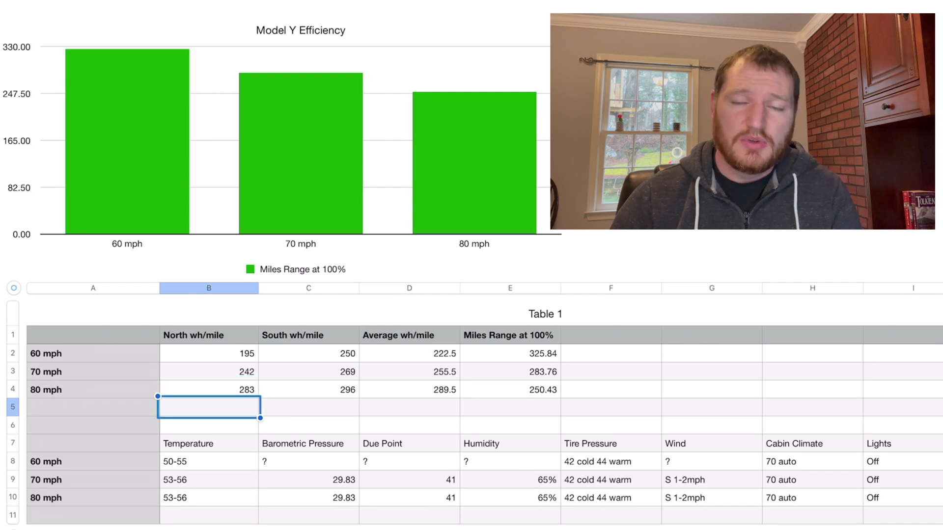
left_click(209, 389)
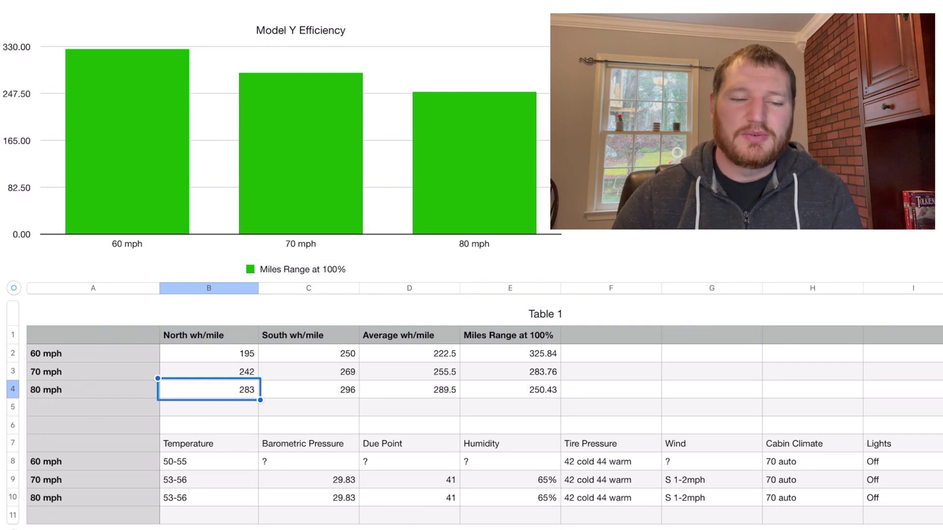
left_click(209, 407)
left_click(209, 390)
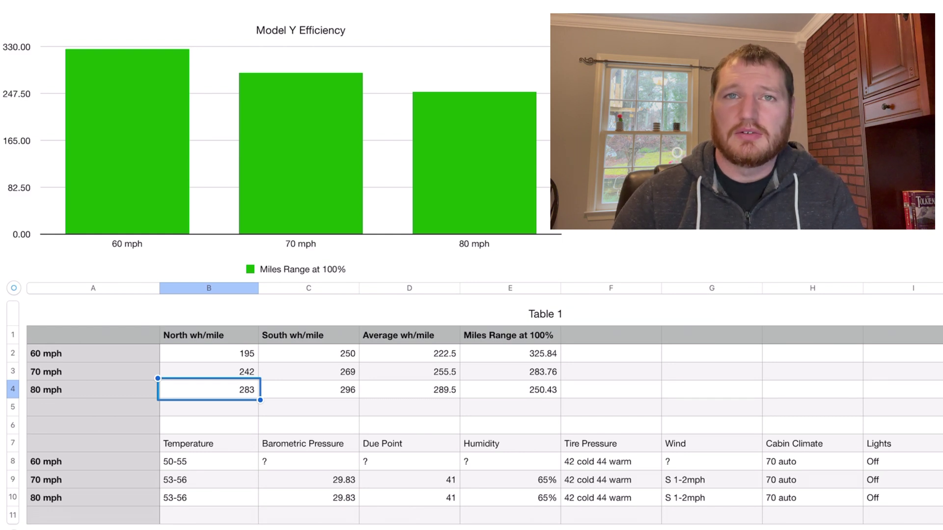
left_click(209, 407)
left_click(209, 389)
Step: Look up the temperature recorded for the 70 mph run in the test conditions
left_click(208, 372)
key("Down")
key("Down")
key("Down")
key("Down")
key("Down")
key("Down")
key("Down")
key("Up")
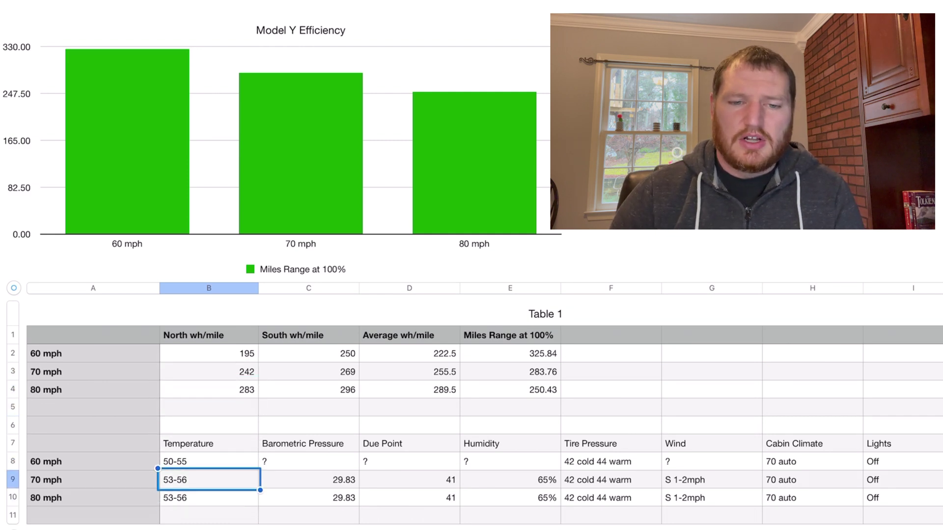
Step: Examine the temperature recorded for the 80 mph run
key("Down")
key("Right")
key("Left")
key("Left")
key("Right")
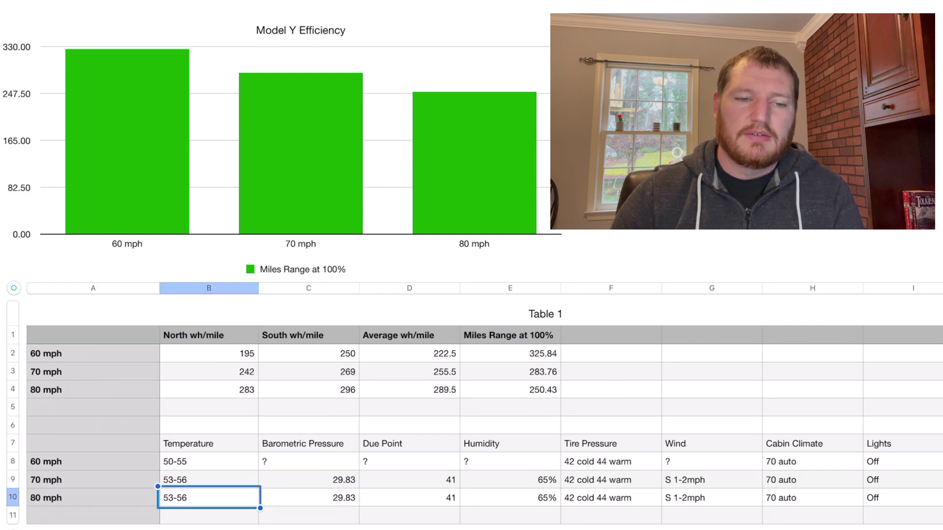
key("Left")
key("Right")
key("Right")
key("Left")
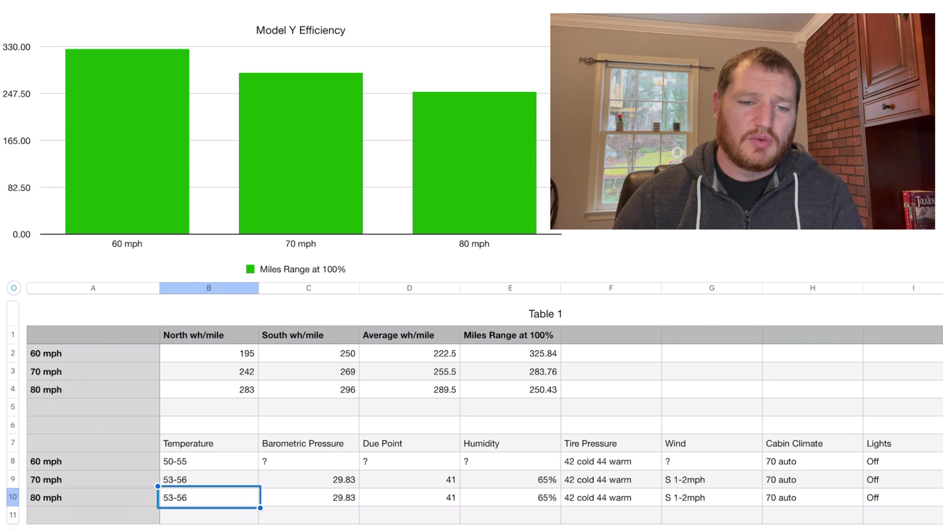
Step: Review the 80 mph run's barometric pressure, due point and humidity
key("Right")
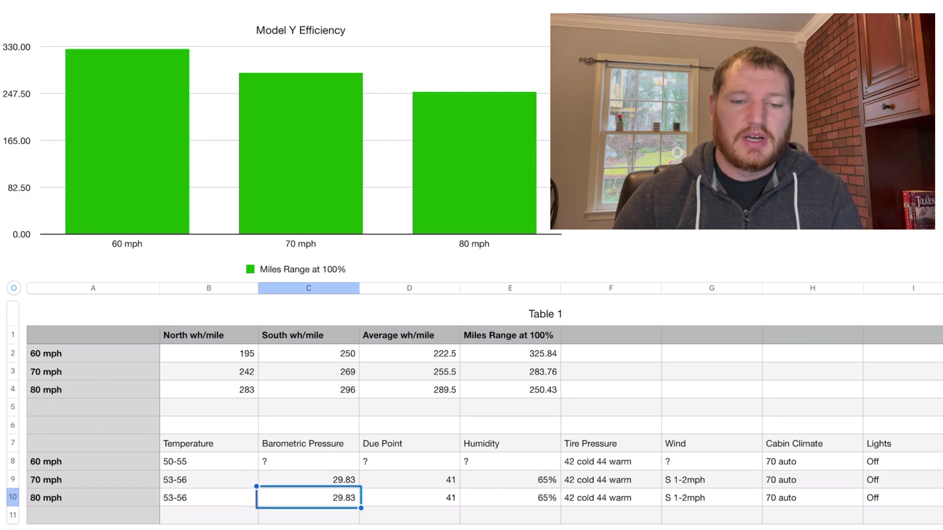
key("Right")
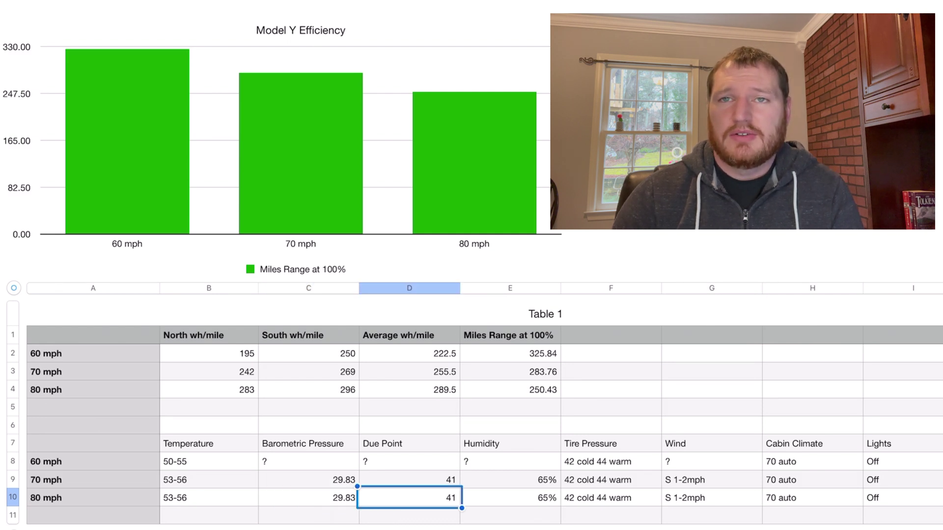
key("Right")
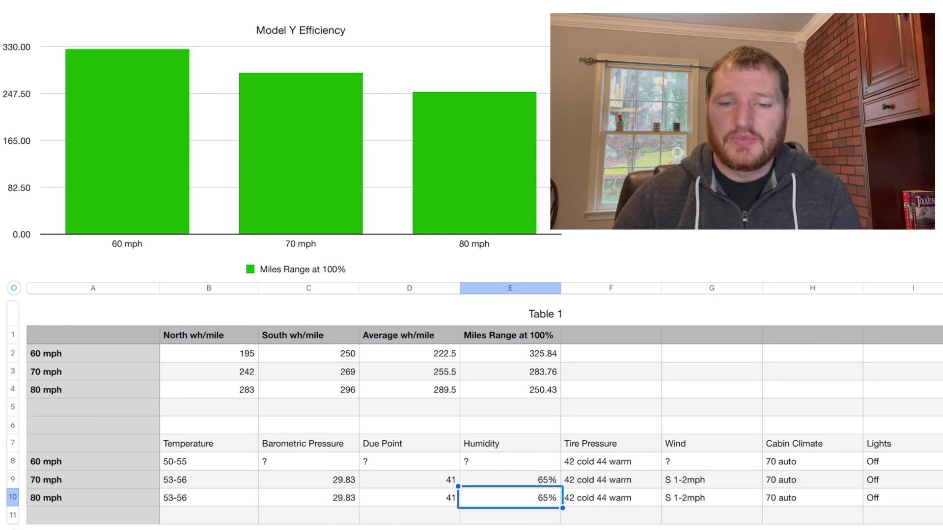
key("Right")
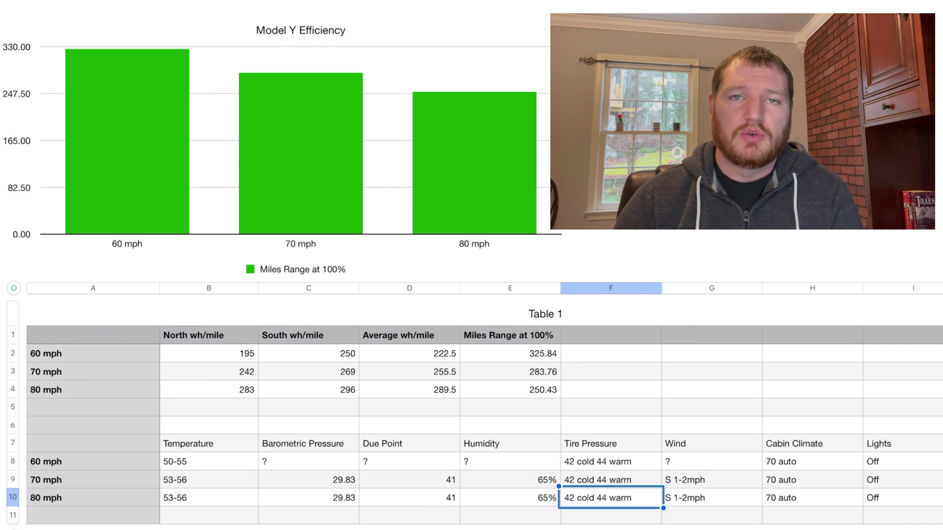
key("Left")
key("Left")
key("Left")
key("Left")
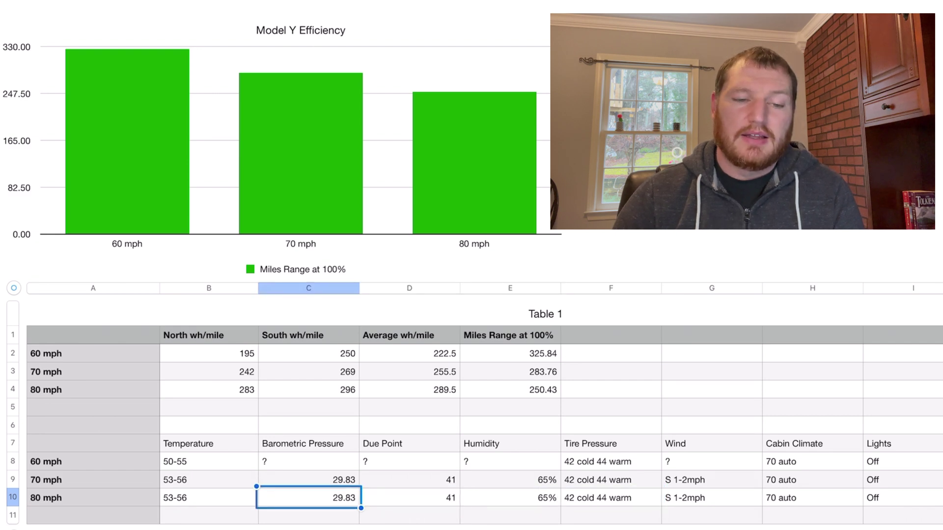
Step: Review the tire pressure and wind conditions of the 80 mph run
key("Right")
key("Right")
key("Right")
key("Right")
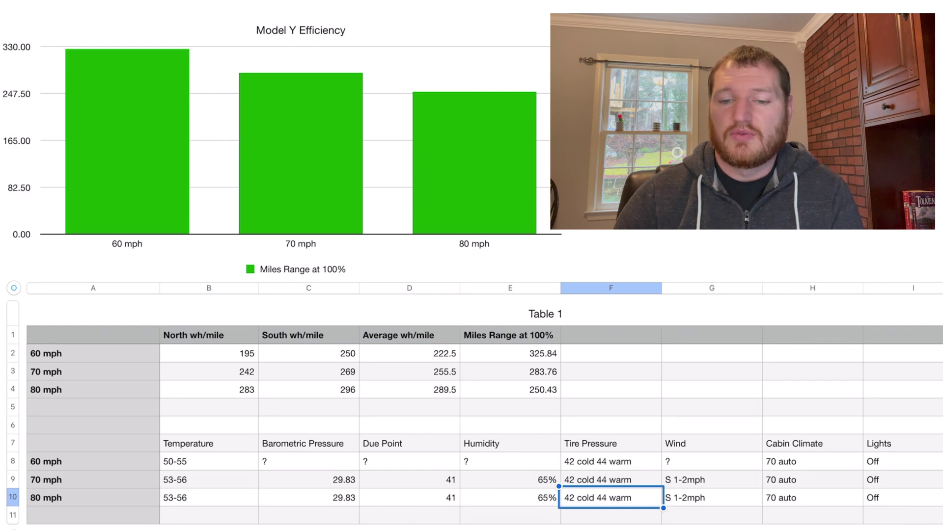
key("Right")
key("Left")
key("Right")
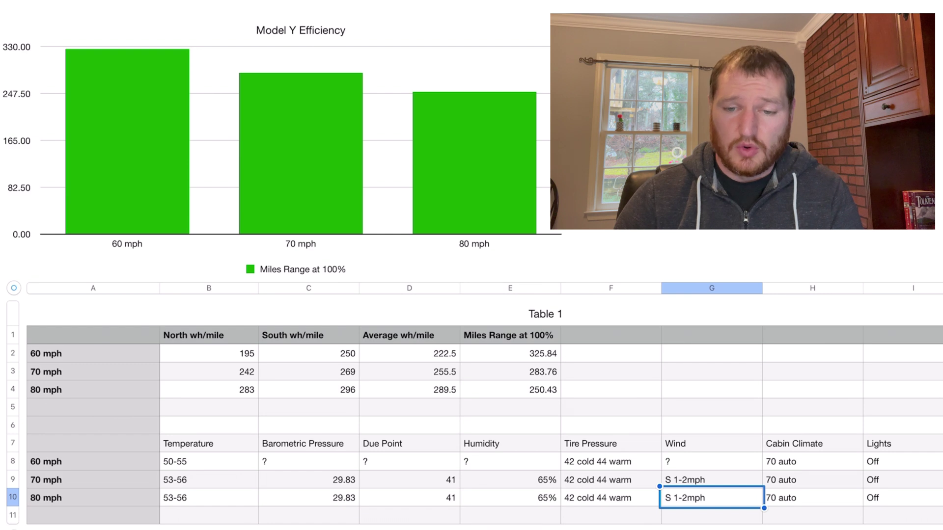
key("Left")
key("Right")
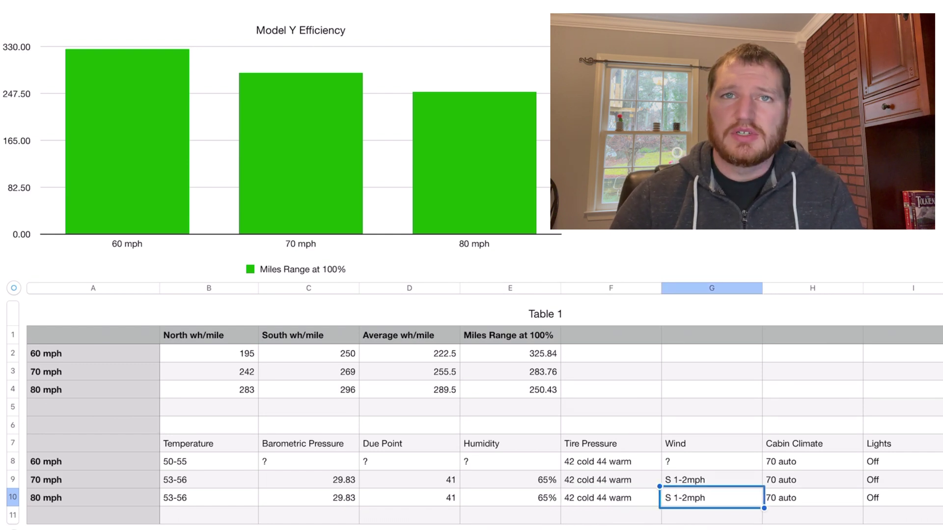
Step: Review the 80 mph run's seat heater and cabin climate settings, checking the climate against the 70 mph run
key("Right")
key("Right")
key("Right")
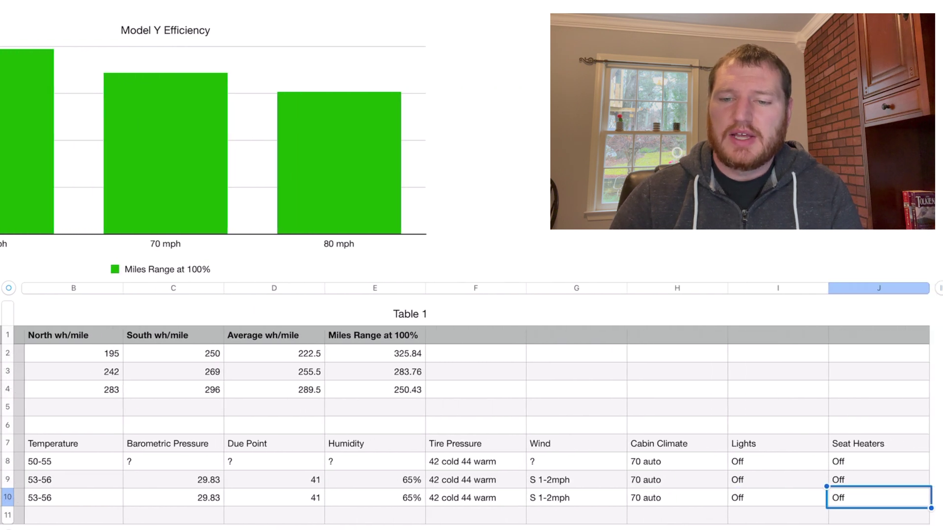
key("Left")
key("Left")
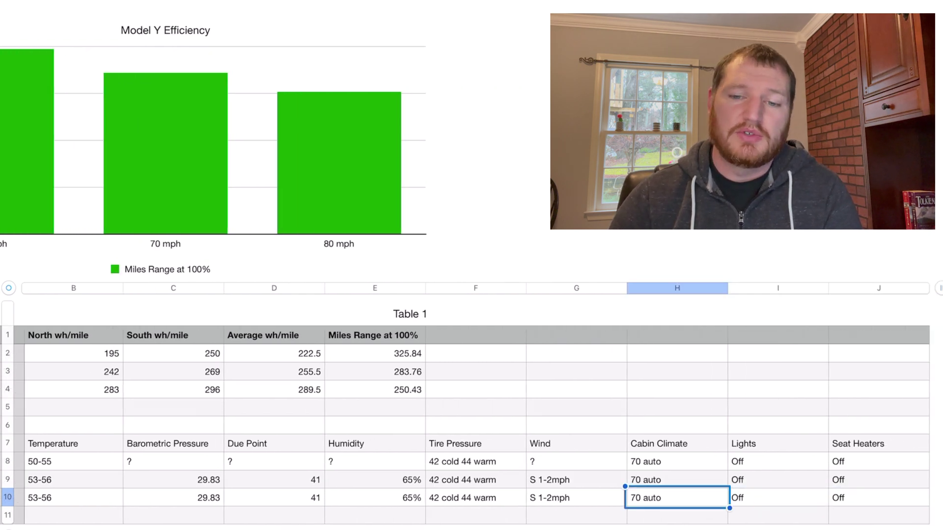
key("Up")
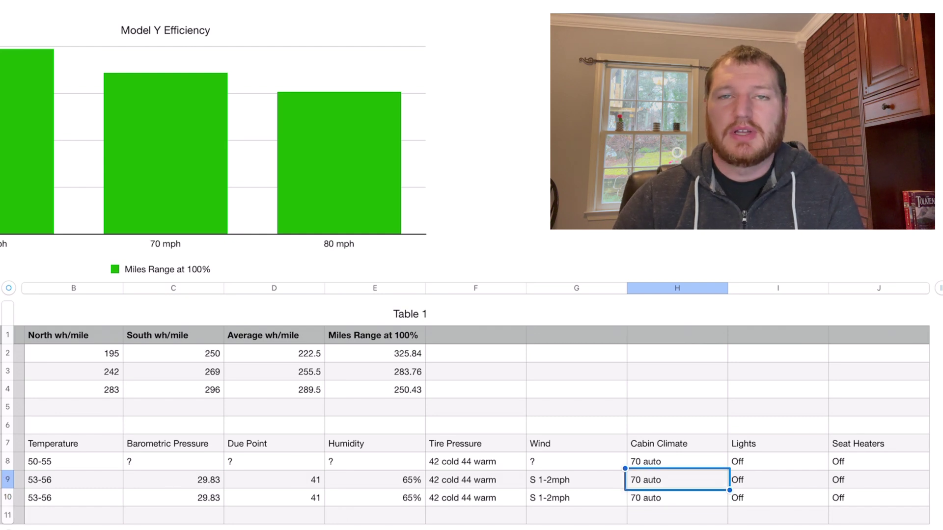
key("Down")
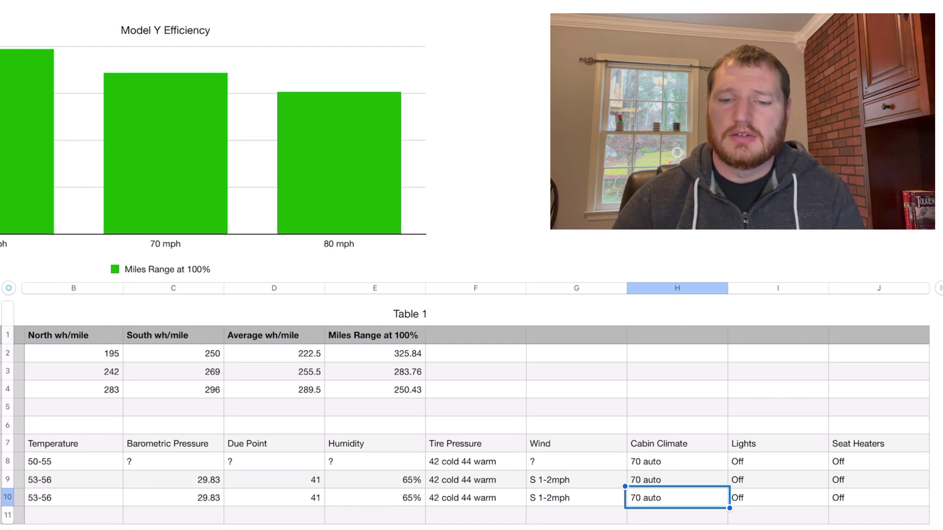
left_click(576, 497)
left_click(677, 498)
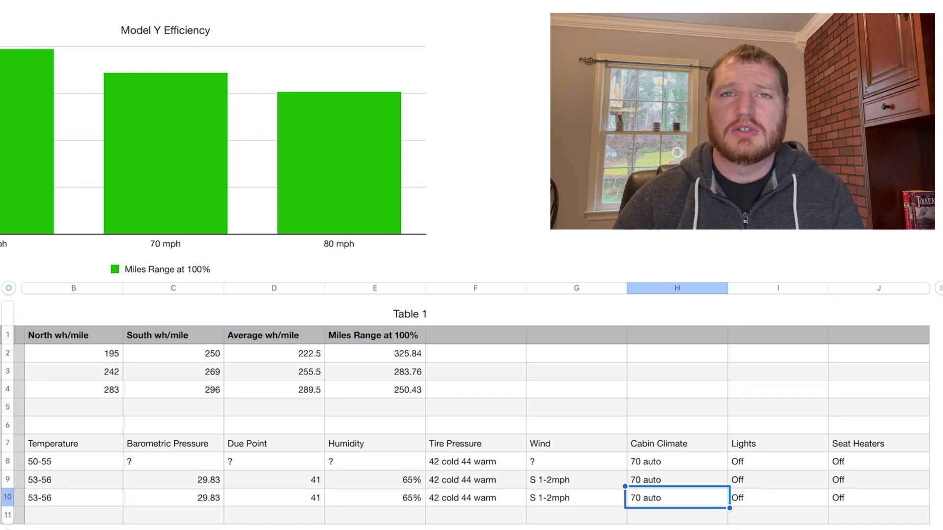
left_click(576, 497)
left_click(676, 498)
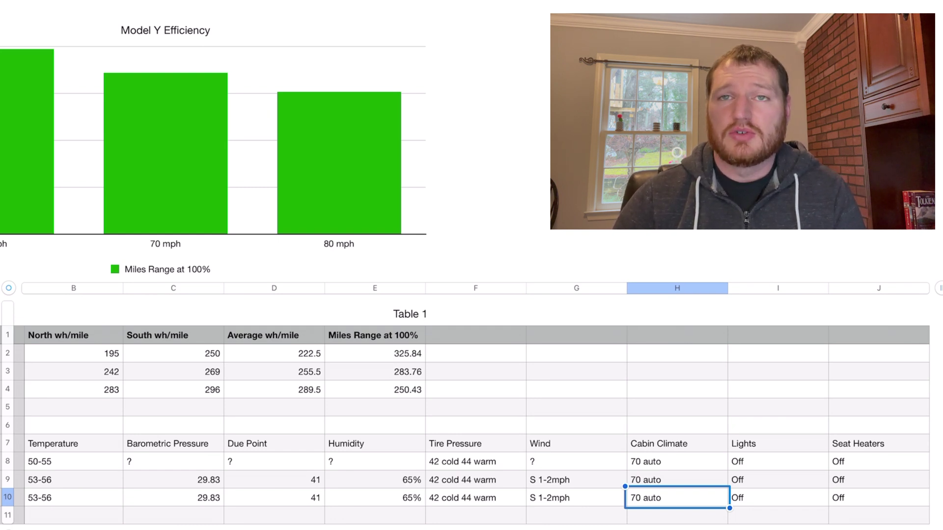
left_click(777, 498)
left_click(676, 498)
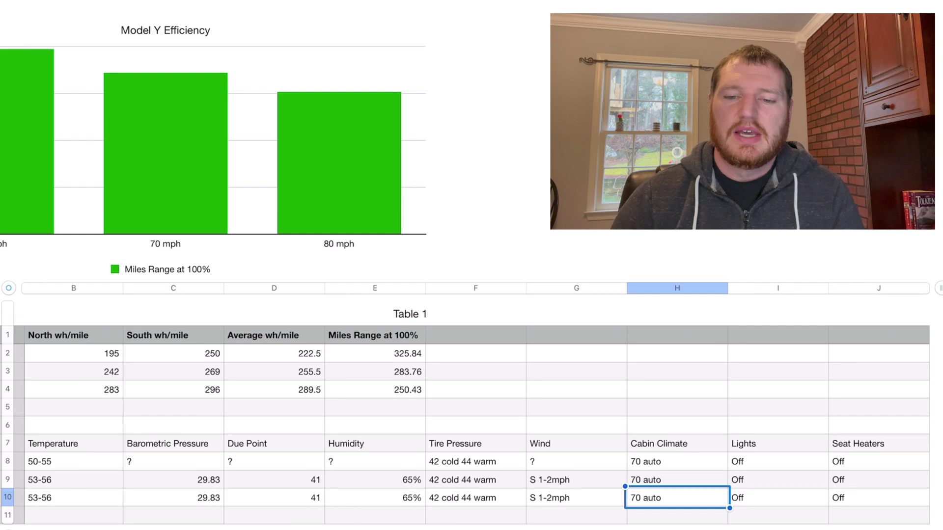
left_click(778, 497)
left_click(676, 497)
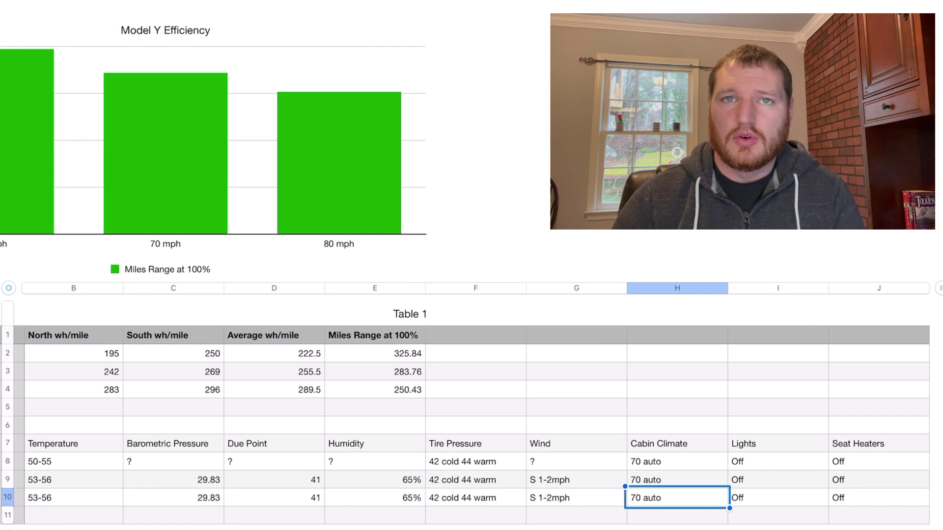
Step: Check the 80 mph run's cabin climate setting alongside its wind and tire pressure entries
left_click(575, 497)
key("Right")
key("Left")
key("Left")
key("Left")
key("Right")
key("Right")
key("Right")
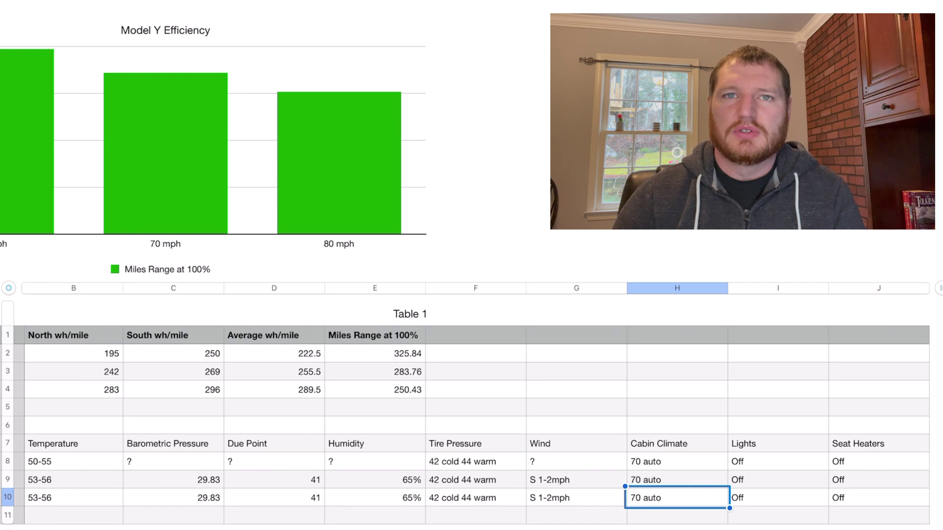
Step: Review the cabin climate, lights and seat heater settings of the 80 mph run
key("Right")
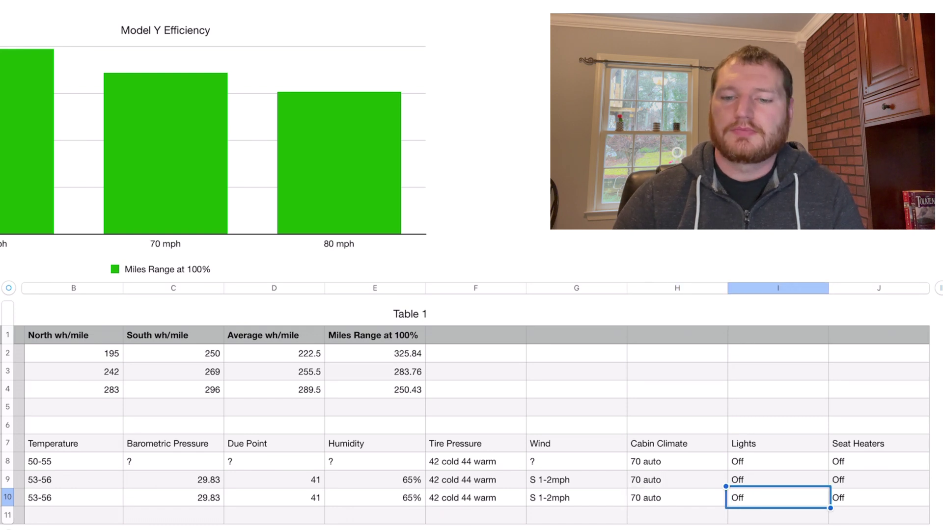
left_click(677, 497)
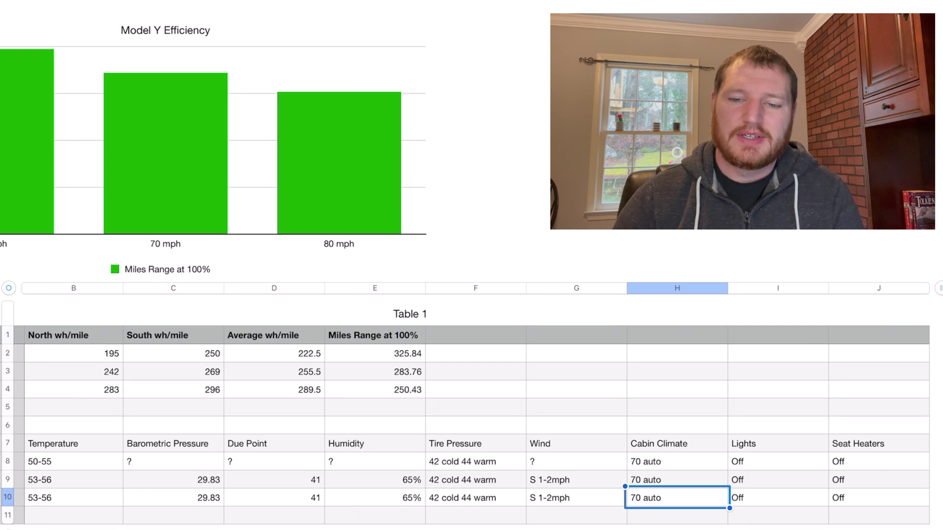
left_click(777, 497)
left_click(878, 497)
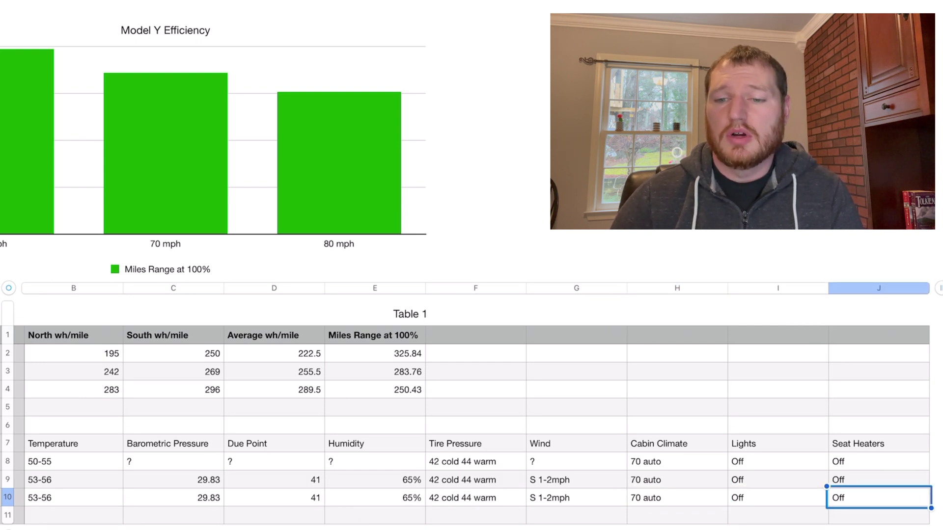
left_click(778, 497)
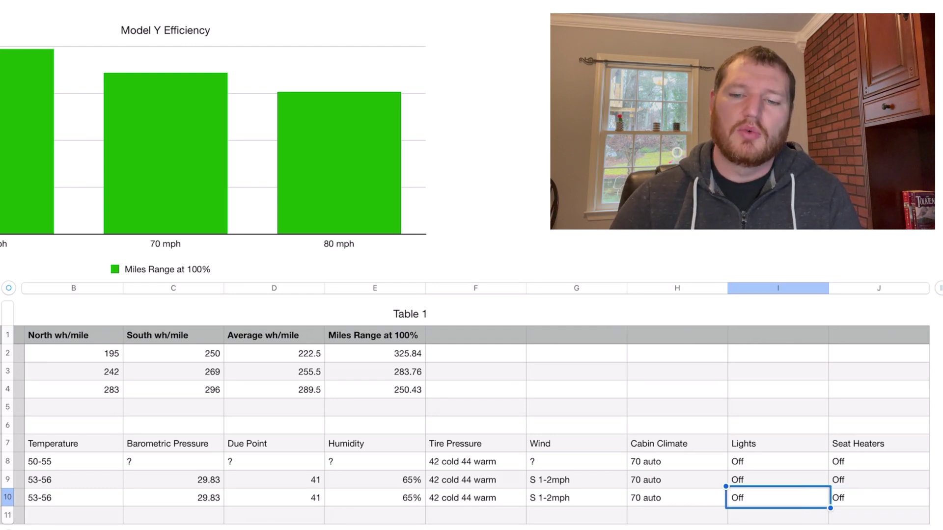
left_click(676, 497)
left_click(777, 497)
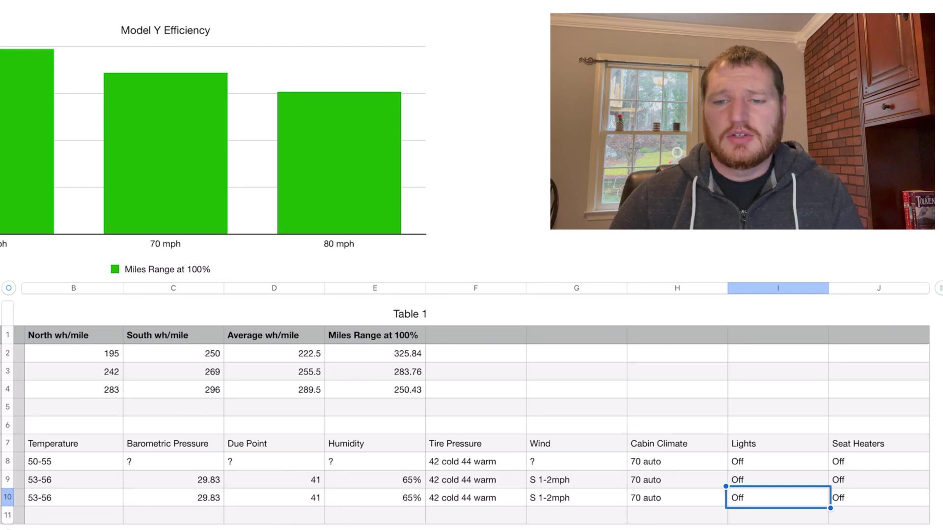
Step: Recheck the 80 mph run's wind, cabin climate and tire pressure entries
left_click(576, 498)
left_click(677, 497)
left_click(576, 497)
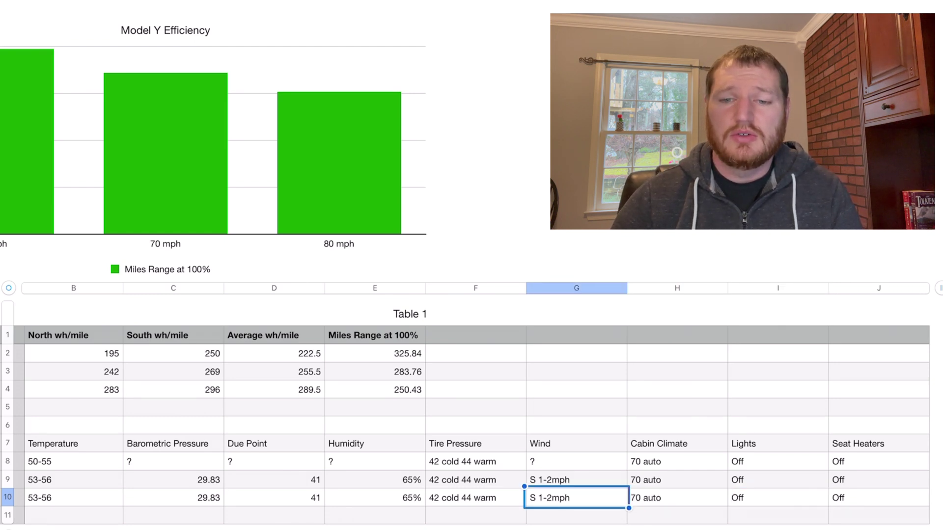
left_click(676, 497)
left_click(475, 497)
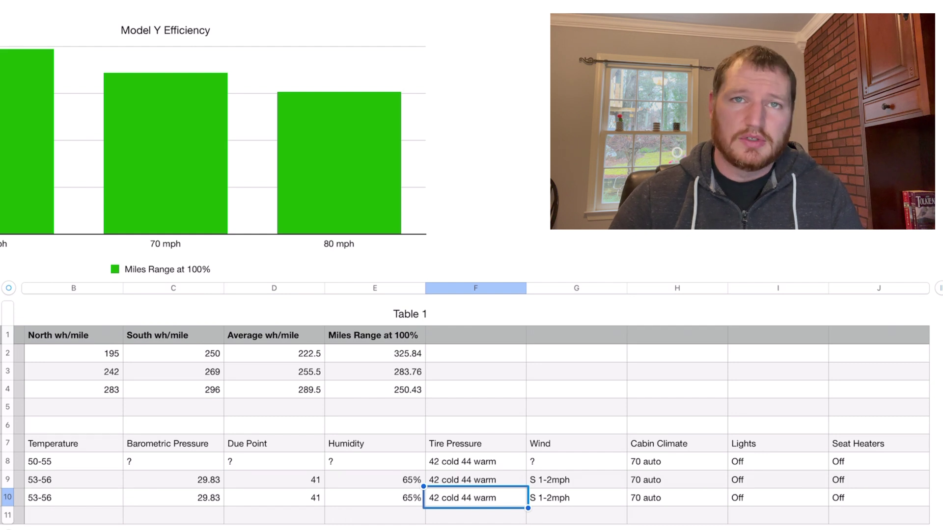
Step: Compare the temperature entries of the 70 mph and 80 mph runs in the test conditions rows
key("Left")
key("Left")
key("Left")
key("Left")
key("Left")
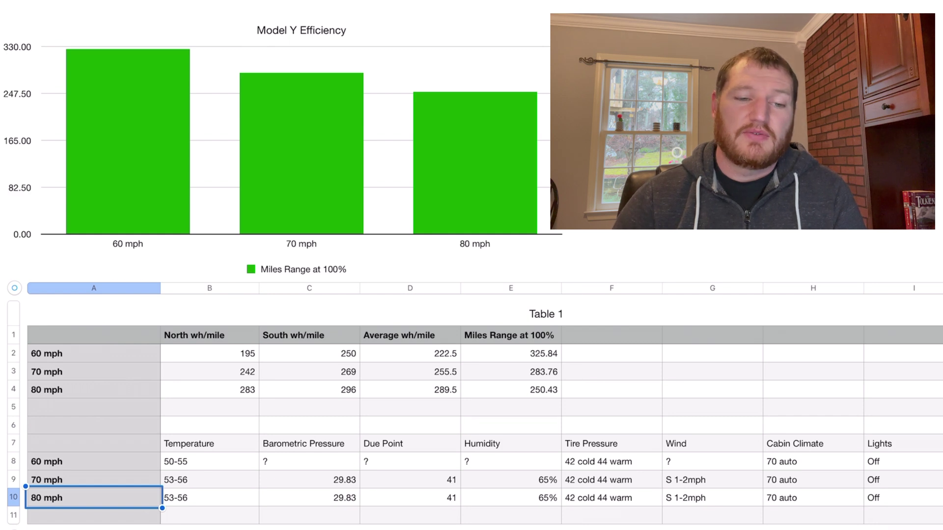
left_click(209, 497)
left_click(209, 480)
left_click(93, 480)
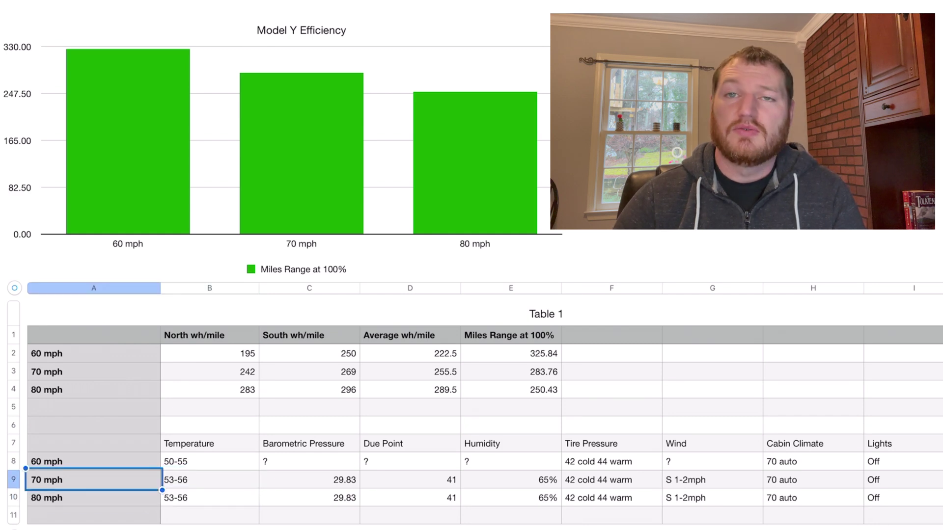
left_click(94, 498)
left_click(209, 497)
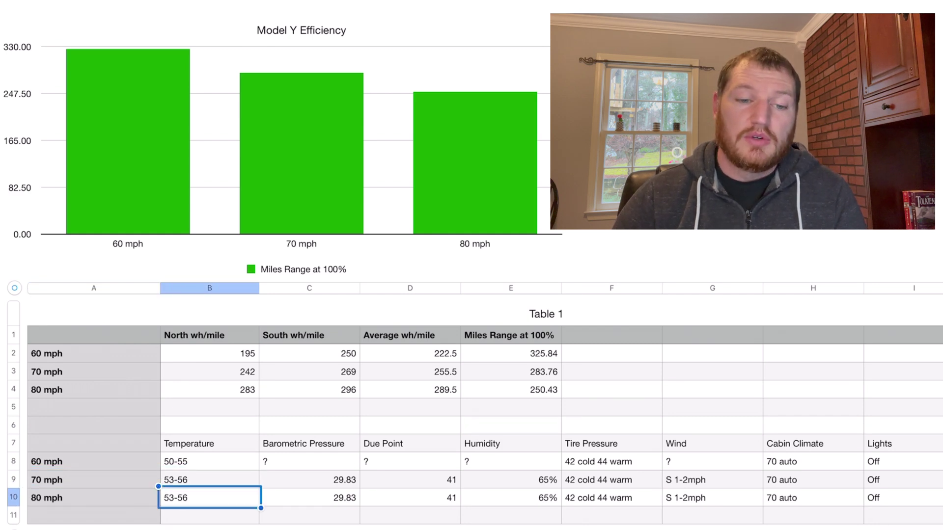
left_click(209, 479)
left_click(94, 479)
left_click(93, 497)
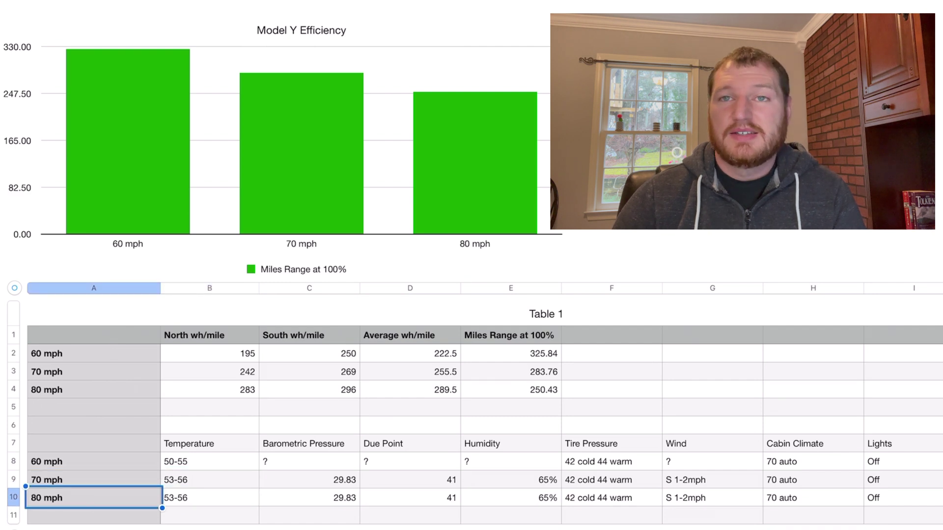
left_click(94, 480)
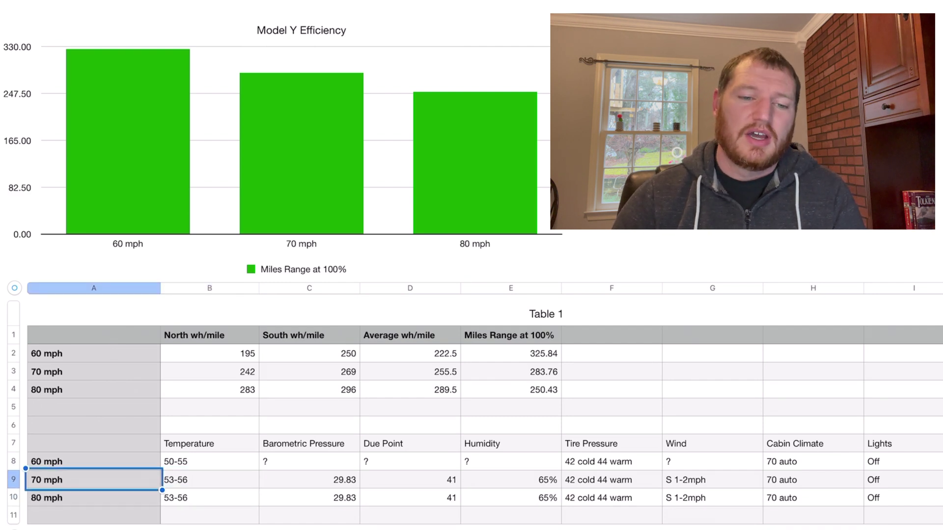
Step: Check the temperature recorded for the 70 mph run against its row label
left_click(209, 480)
left_click(93, 480)
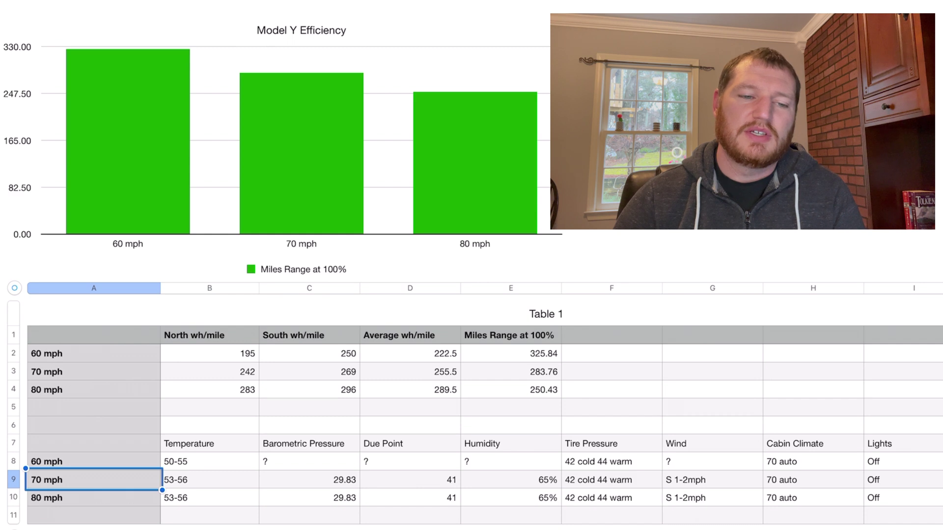
left_click(210, 479)
left_click(93, 479)
left_click(209, 480)
left_click(93, 479)
left_click(209, 479)
left_click(93, 480)
left_click(209, 480)
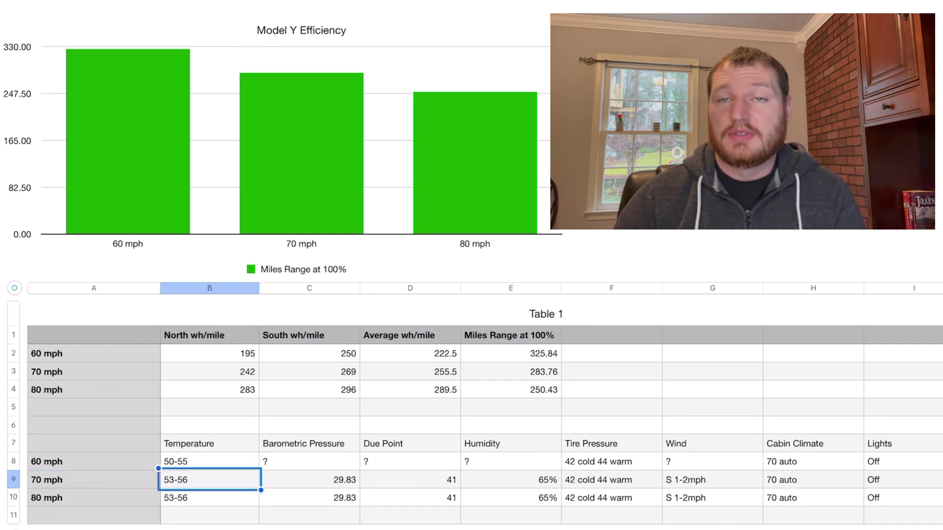
Step: Review the 70 mph run's barometric pressure and dew point alongside its temperature
left_click(309, 479)
left_click(410, 479)
left_click(309, 480)
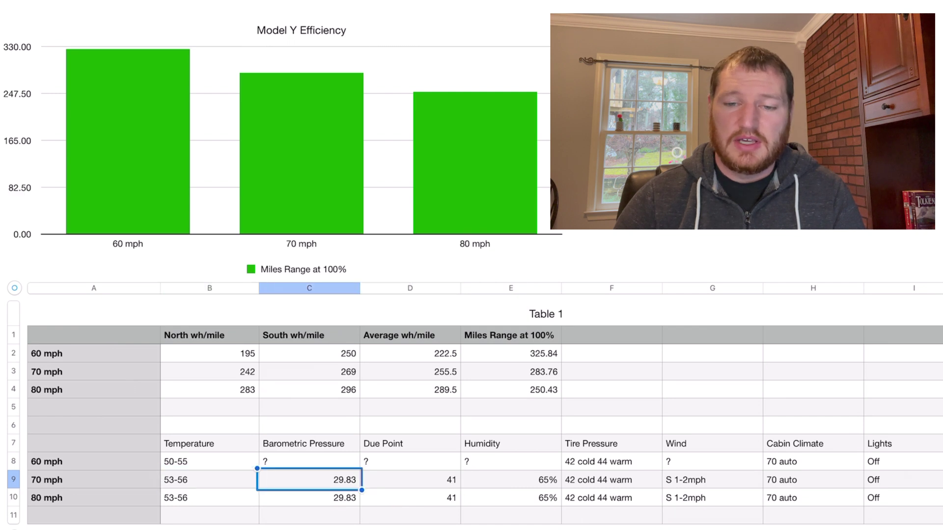
left_click(209, 479)
left_click(410, 480)
Step: Review the 70 mph run's tire pressure, wind, lights and seat heater entries, checking the lights setting against the other runs
left_click(611, 479)
left_click(711, 479)
left_click(902, 479)
key("Right")
key("Left")
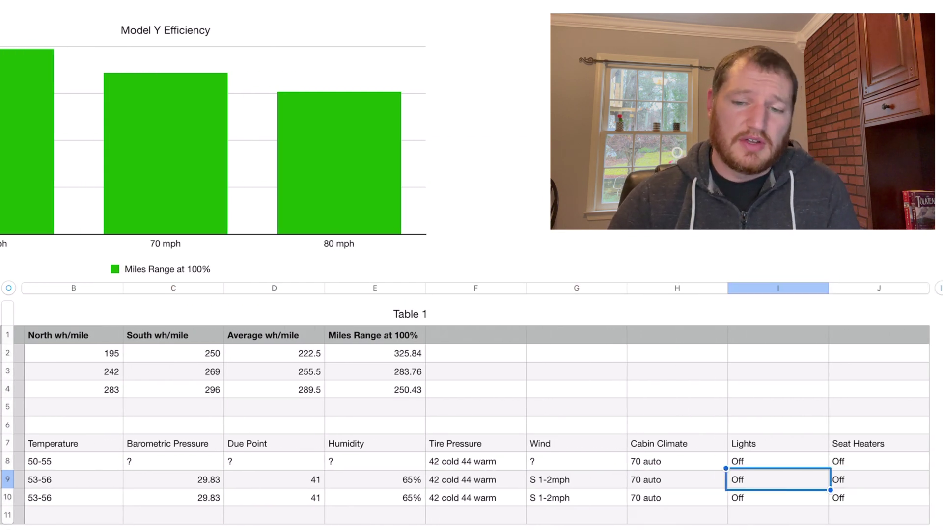
key("Up")
key("Up")
key("Down")
key("Down")
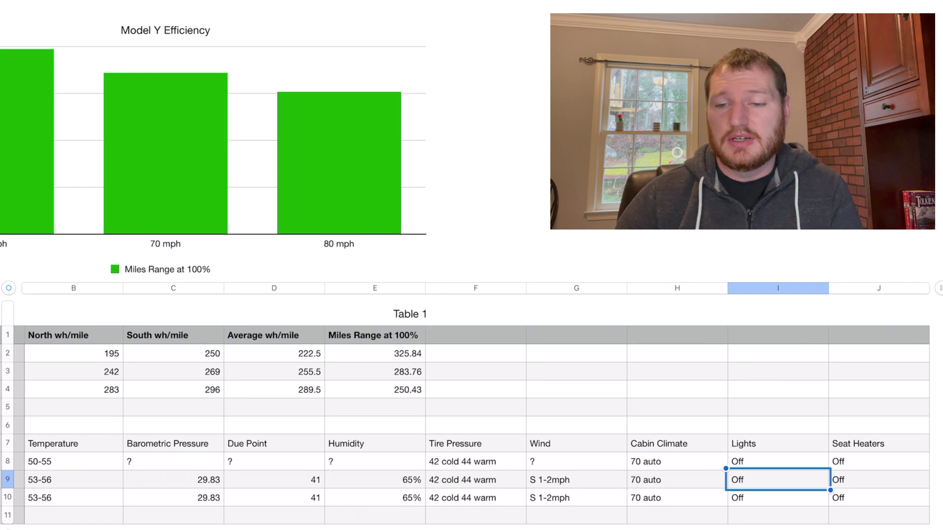
Step: Recheck the 70 mph run's tire pressure, wind, cabin climate and lights entries
key("Left")
key("Left")
key("Left")
key("Left")
key("Right")
key("Right")
key("Right")
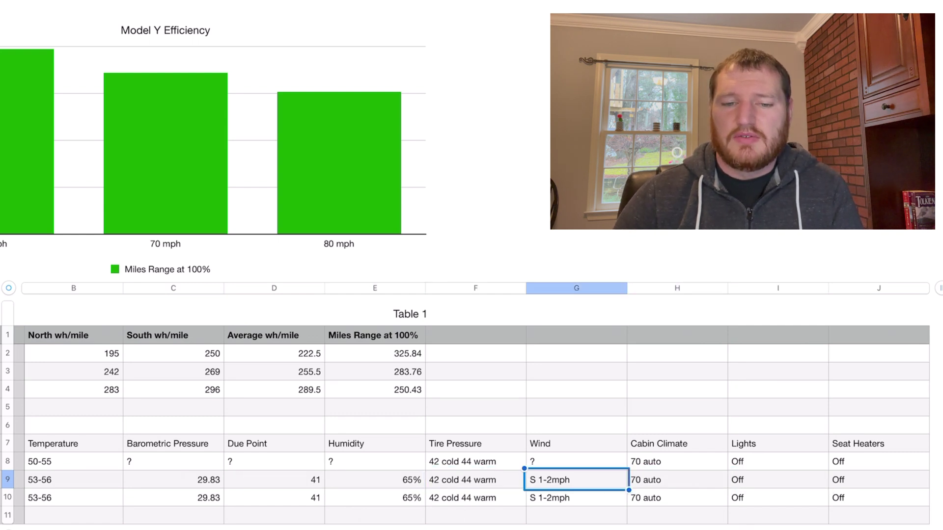
key("Left")
key("Right")
key("Right")
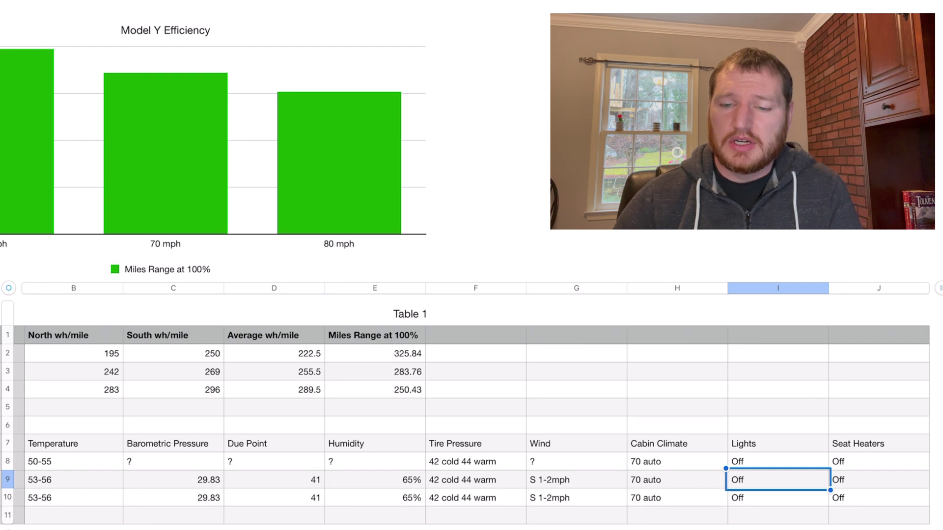
Step: Review all of the 80 mph run's recorded conditions, from seat heaters back to its row label
key("Right")
key("Down")
key("Left")
key("Left")
key("Left")
key("Left")
key("Left")
key("Left")
key("Left")
key("Left")
key("Left")
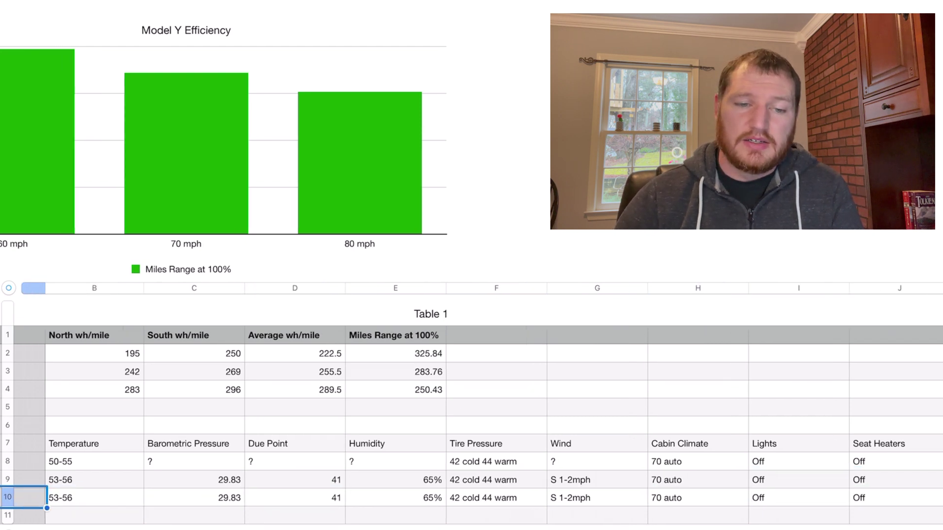
Step: Compare the temperature and barometric pressure entries of the 70 mph and 80 mph runs
key("Up")
key("Right")
key("Right")
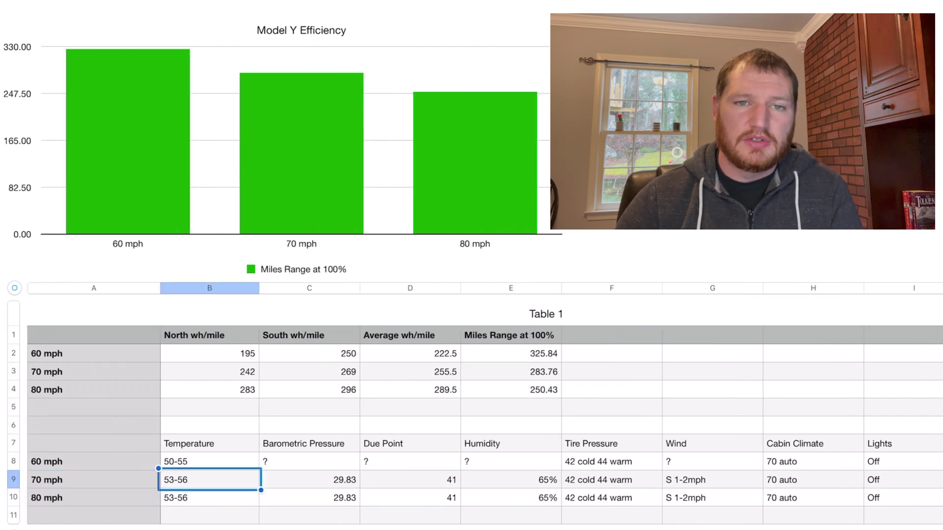
key("Down")
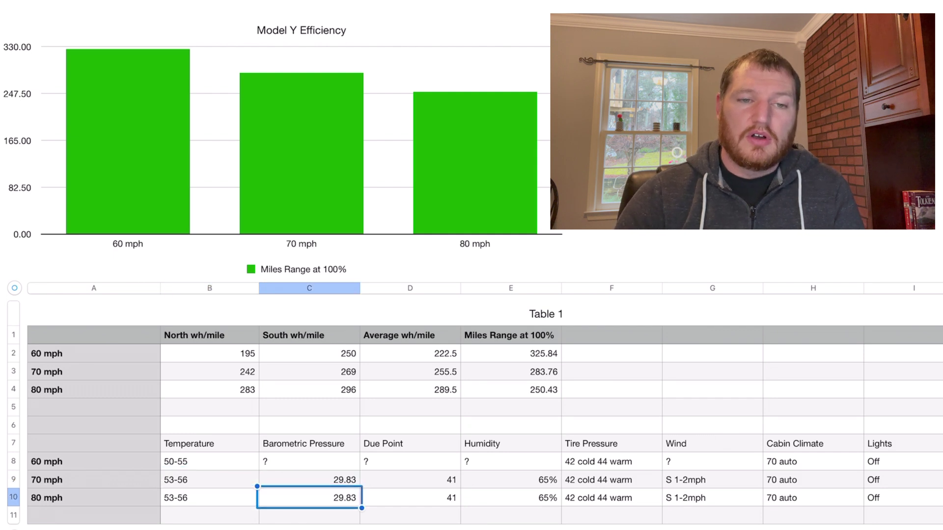
Step: Examine the average wh/mile at 70 and 80 mph and the 80 mph miles of range at 100%
key("Up")
key("Up")
key("Up")
key("Up")
key("Up")
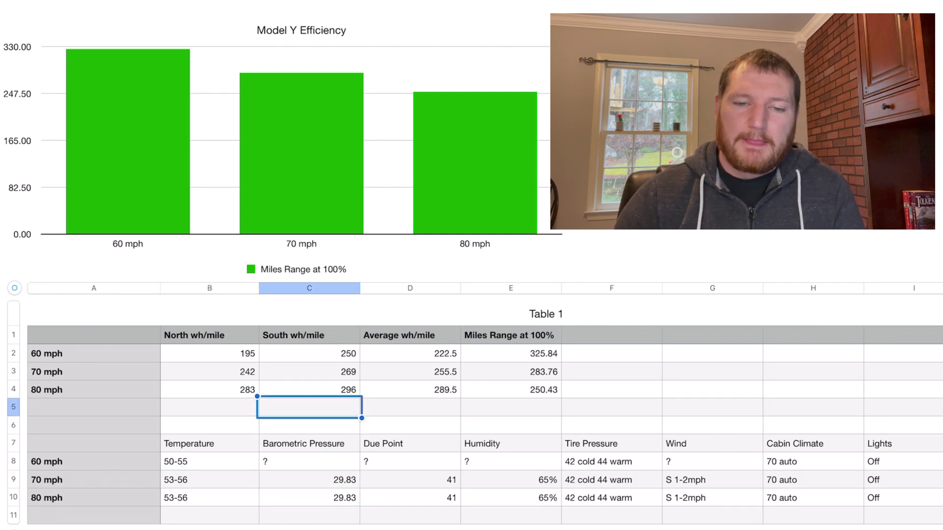
key("Right")
key("Up")
key("Up")
key("Down")
key("Right")
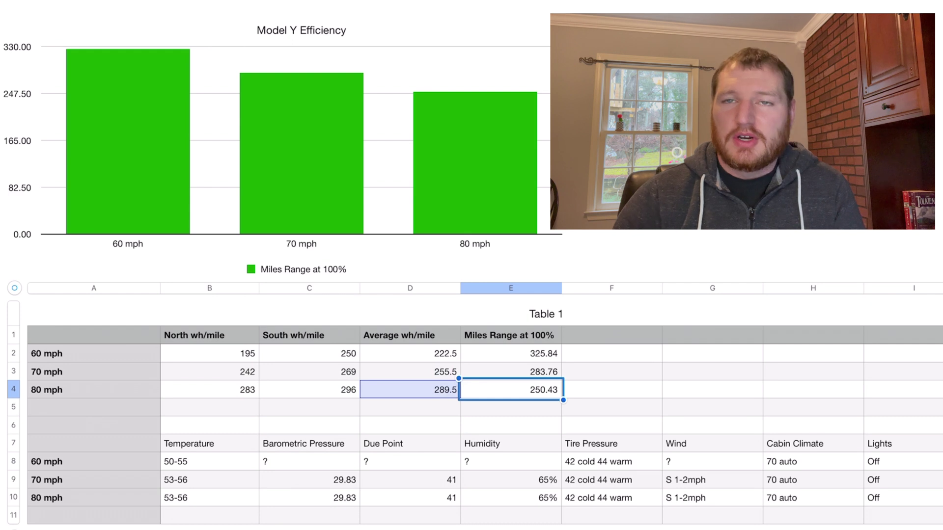